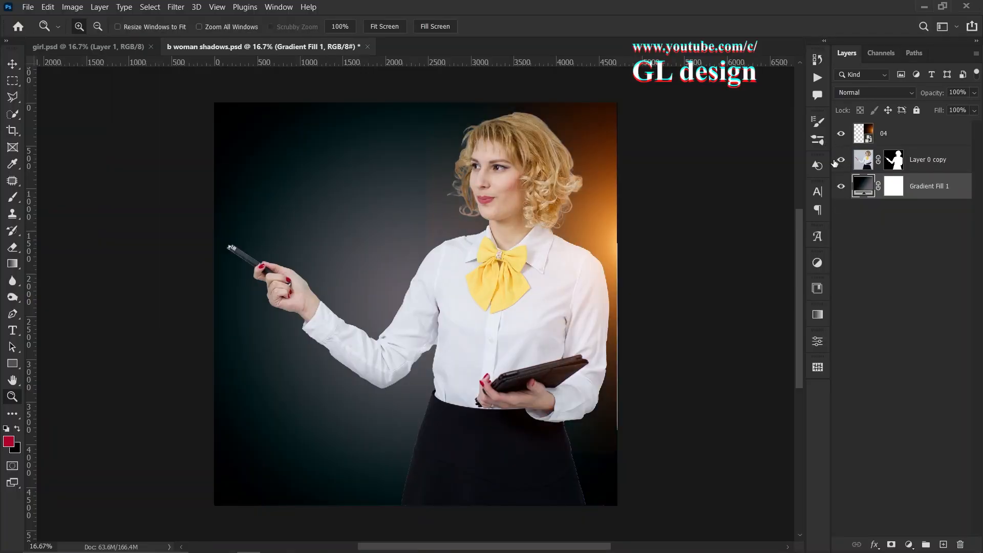
# Add an Exposure adjustment set to -1.61 above the Layer 0 copy and invert its mask to black.
pyautogui.click(950, 171)
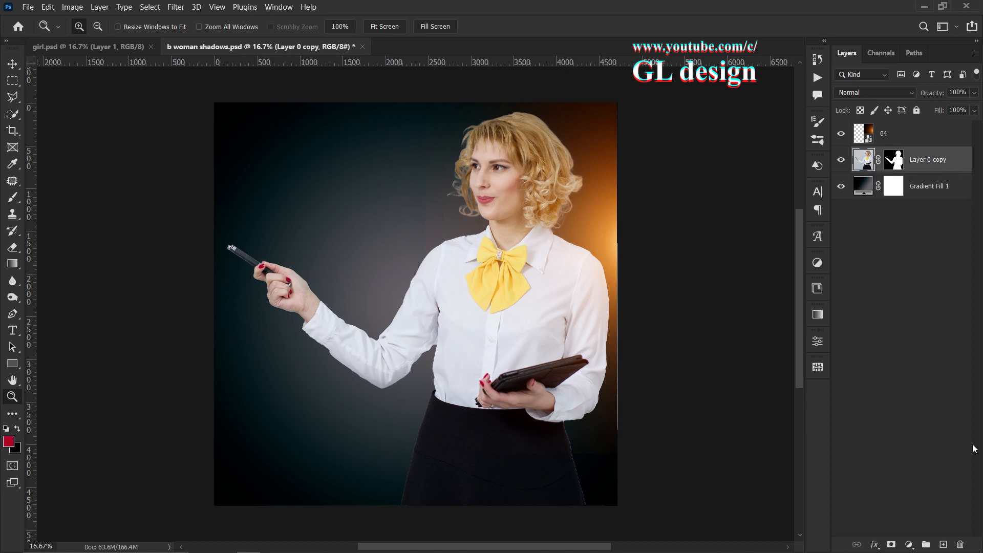
pyautogui.click(912, 546)
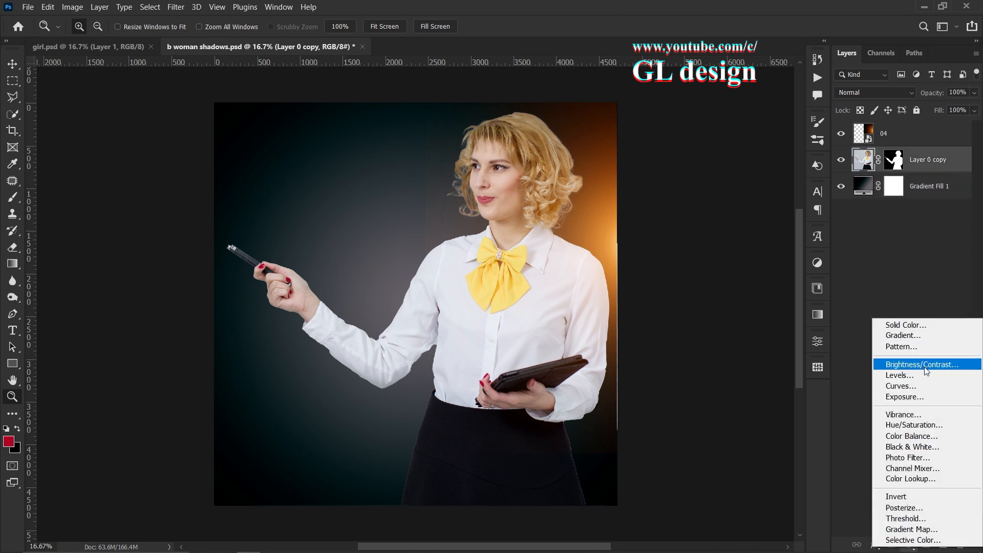
pyautogui.click(929, 398)
pyautogui.moveTo(708, 390); pyautogui.dragTo(700, 389)
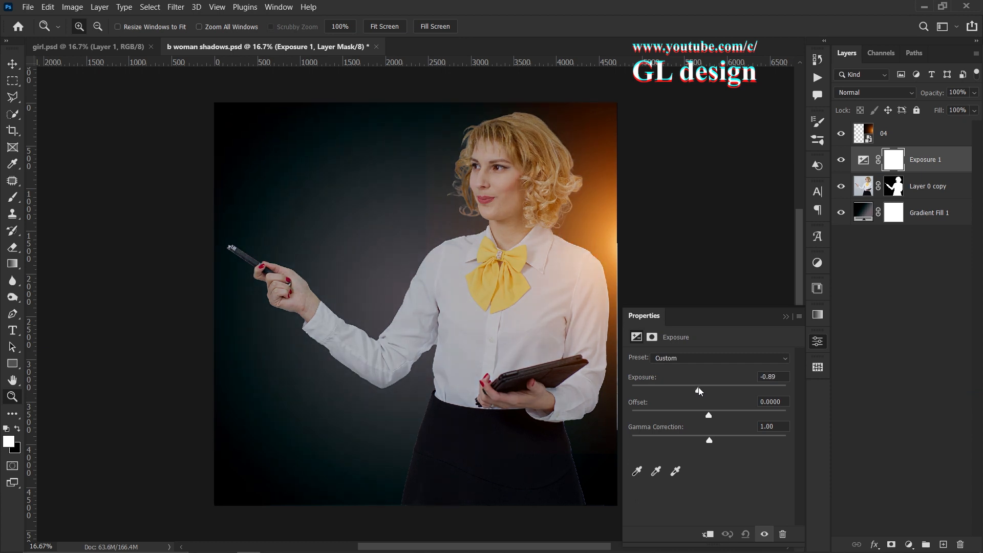
pyautogui.moveTo(698, 387)
pyautogui.mouseDown()
pyautogui.moveTo(666, 394)
pyautogui.moveTo(721, 388)
pyautogui.moveTo(691, 391)
pyautogui.mouseUp()
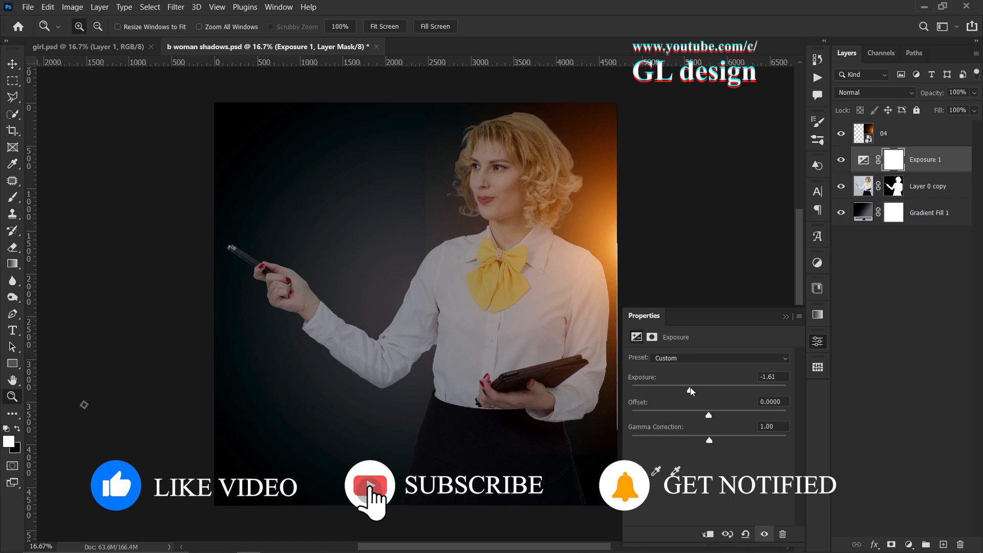
pyautogui.click(894, 160)
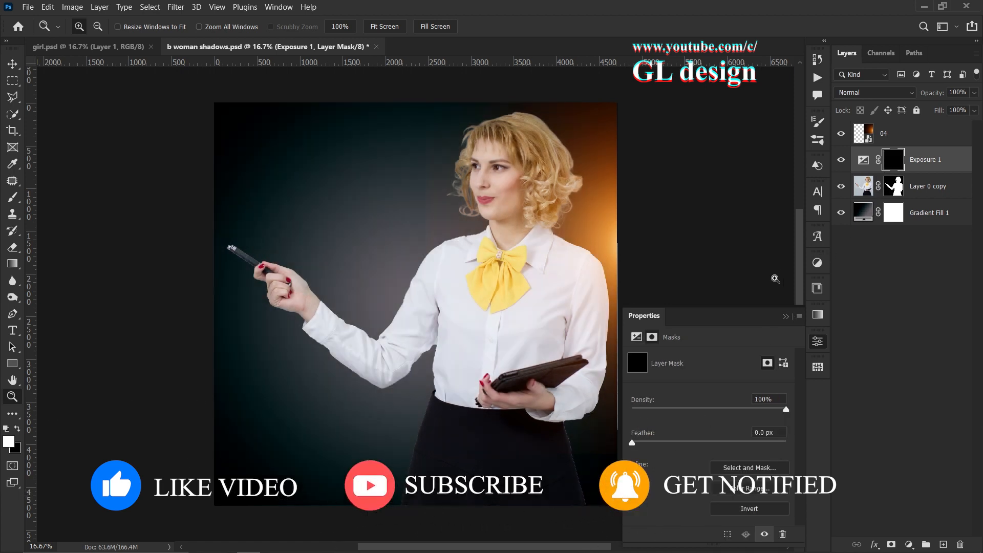
pyautogui.click(786, 316)
# Set up a white Brush at 225 px with 0% hardness over the pen and raised hand.
pyautogui.click(401, 341)
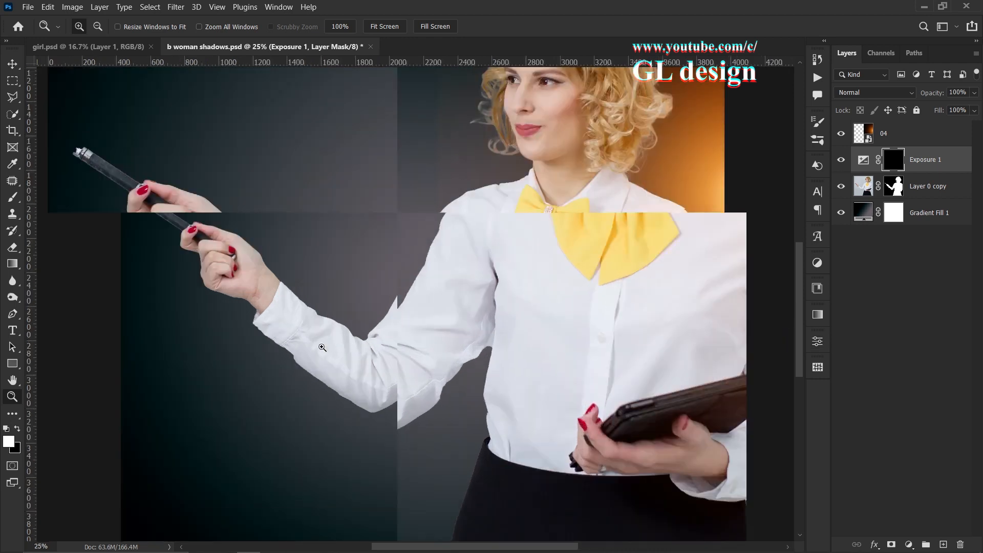
pyautogui.rightClick(477, 314)
pyautogui.click(498, 317)
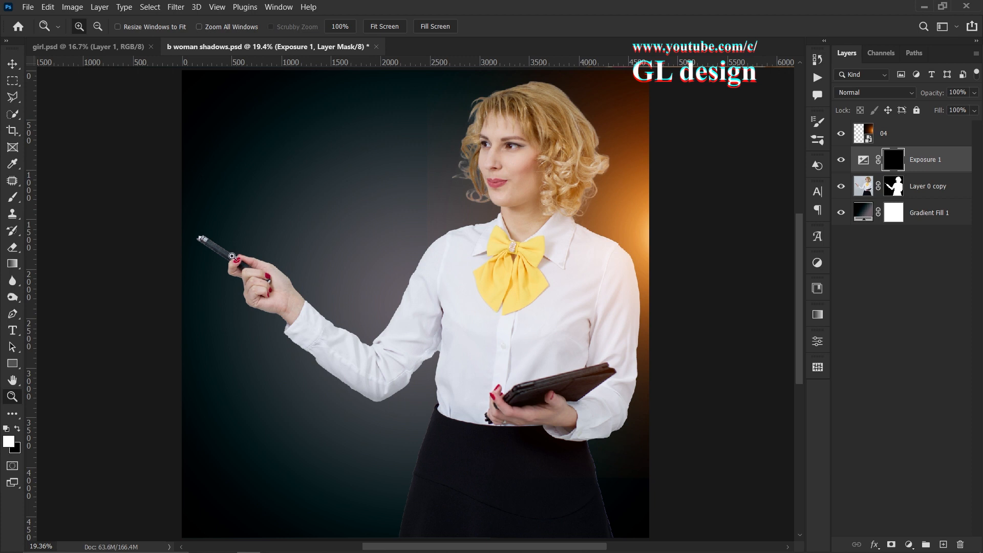
pyautogui.scroll(4, 232, 256)
pyautogui.moveTo(251, 270); pyautogui.dragTo(396, 327)
pyautogui.scroll(1, 396, 327)
pyautogui.press('b')
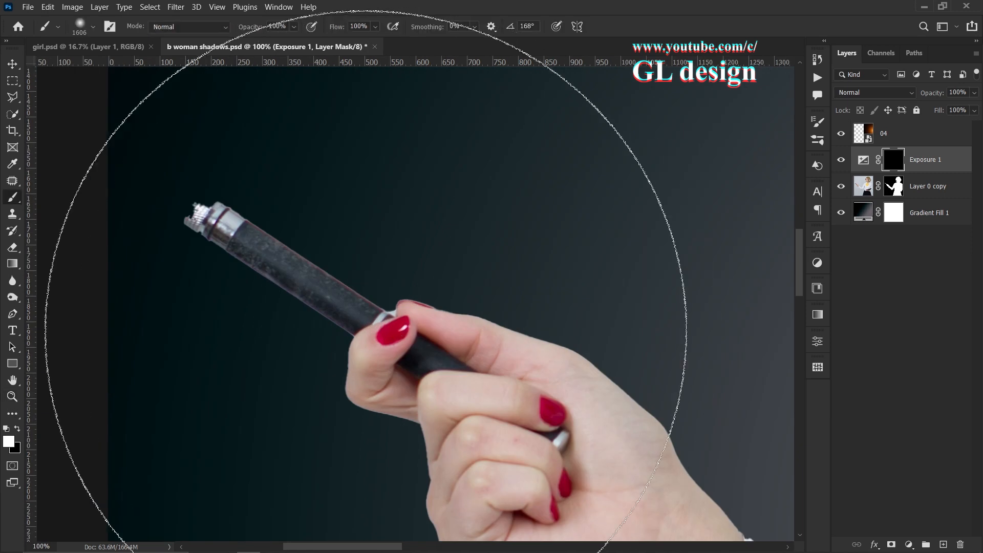
pyautogui.moveTo(458, 324); pyautogui.dragTo(251, 334)
pyautogui.moveTo(358, 342); pyautogui.dragTo(183, 333)
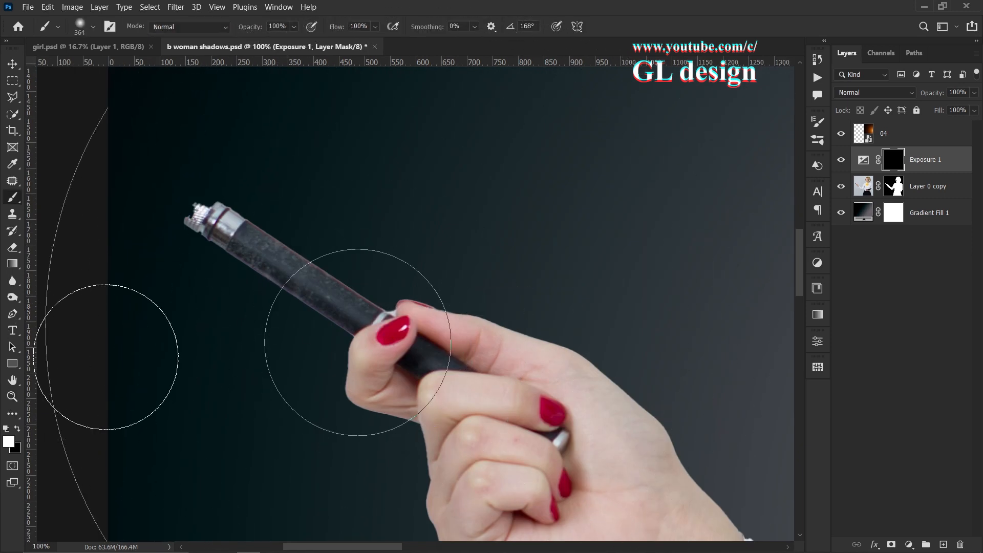
pyautogui.moveTo(339, 180); pyautogui.dragTo(293, 175)
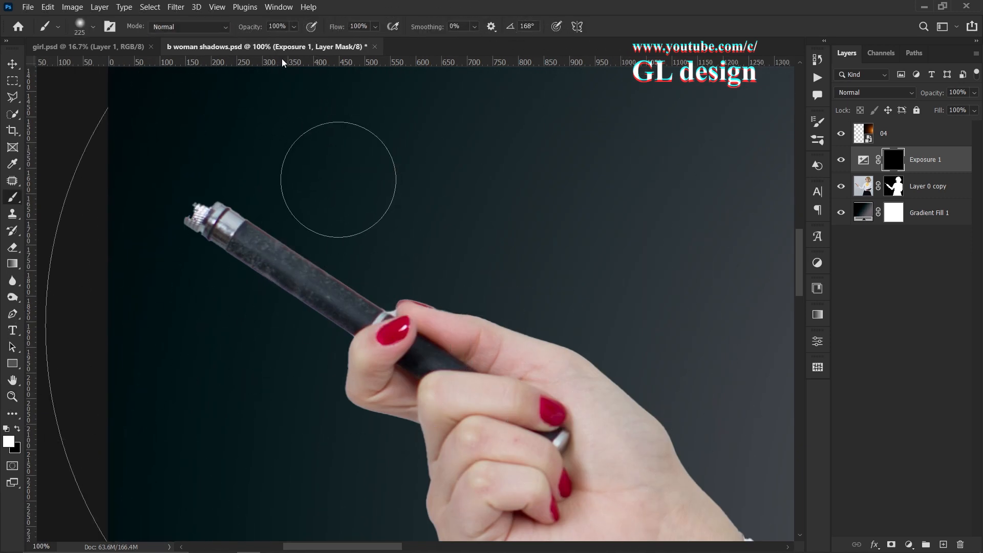
pyautogui.scroll(-2, 355, 193)
pyautogui.rightClick(367, 193)
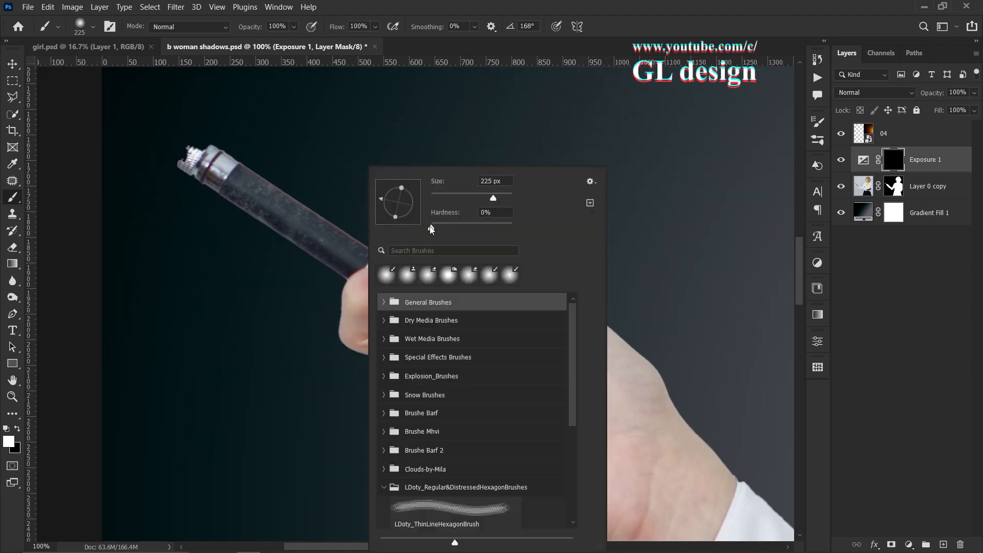
pyautogui.click(296, 226)
# Paint the Exposure mask white along the pen and hand's lower edge, and clip the adjustment to the woman's layer.
pyautogui.moveTo(237, 237)
pyautogui.mouseDown()
pyautogui.moveTo(173, 225)
pyautogui.moveTo(168, 200)
pyautogui.moveTo(142, 191)
pyautogui.moveTo(187, 222)
pyautogui.moveTo(137, 185)
pyautogui.moveTo(297, 286)
pyautogui.moveTo(161, 192)
pyautogui.moveTo(287, 264)
pyautogui.moveTo(175, 195)
pyautogui.moveTo(258, 261)
pyautogui.moveTo(200, 213)
pyautogui.moveTo(300, 281)
pyautogui.moveTo(297, 271)
pyautogui.moveTo(291, 338)
pyautogui.moveTo(297, 299)
pyautogui.moveTo(303, 366)
pyautogui.moveTo(351, 341)
pyautogui.moveTo(312, 303)
pyautogui.mouseUp()
pyautogui.moveTo(346, 354)
pyautogui.mouseDown()
pyautogui.moveTo(351, 349)
pyautogui.moveTo(387, 427)
pyautogui.moveTo(391, 413)
pyautogui.moveTo(328, 268)
pyautogui.mouseUp()
pyautogui.moveTo(329, 325); pyautogui.dragTo(304, 354)
pyautogui.moveTo(339, 375)
pyautogui.mouseDown()
pyautogui.moveTo(444, 427)
pyautogui.moveTo(357, 405)
pyautogui.moveTo(494, 461)
pyautogui.moveTo(501, 455)
pyautogui.moveTo(376, 383)
pyautogui.moveTo(504, 386)
pyautogui.mouseUp()
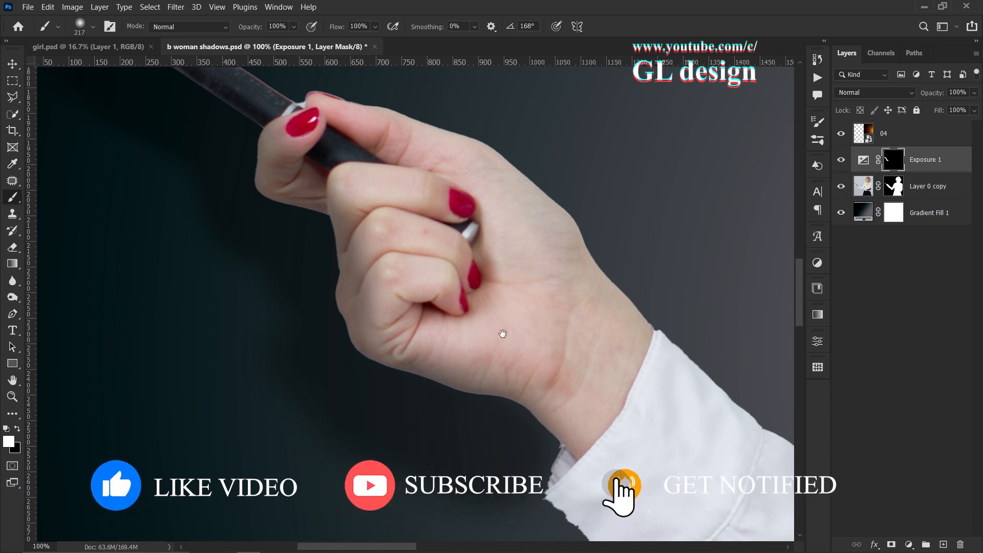
pyautogui.moveTo(502, 334); pyautogui.dragTo(514, 346)
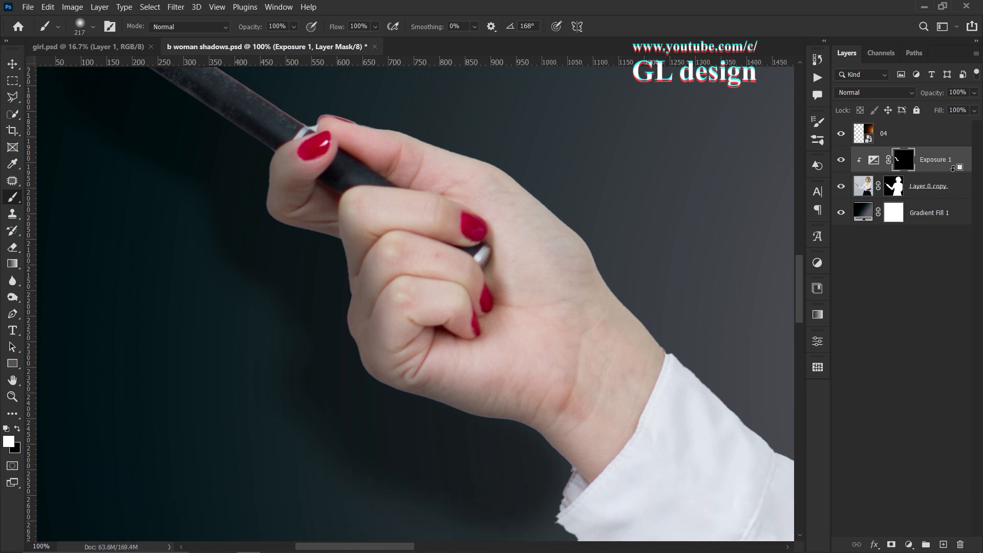
# Refine the shadow under the raised hand and fingers with smaller white strokes on the Exposure mask.
pyautogui.moveTo(564, 301); pyautogui.dragTo(545, 193)
pyautogui.moveTo(503, 268); pyautogui.dragTo(475, 270)
pyautogui.moveTo(416, 314)
pyautogui.mouseDown()
pyautogui.moveTo(483, 334)
pyautogui.moveTo(520, 366)
pyautogui.moveTo(512, 435)
pyautogui.mouseUp()
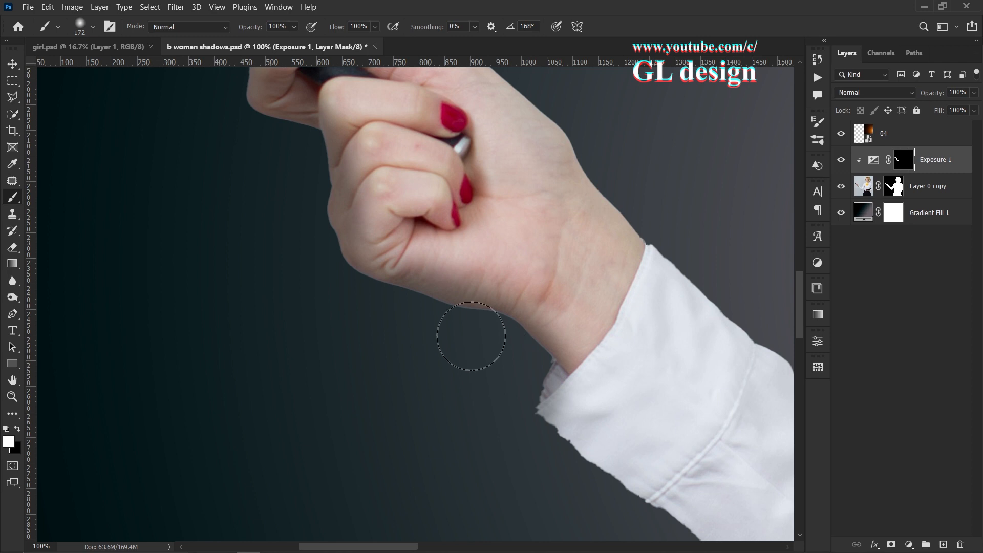
pyautogui.moveTo(441, 356)
pyautogui.mouseDown()
pyautogui.moveTo(594, 470)
pyautogui.moveTo(428, 353)
pyautogui.mouseUp()
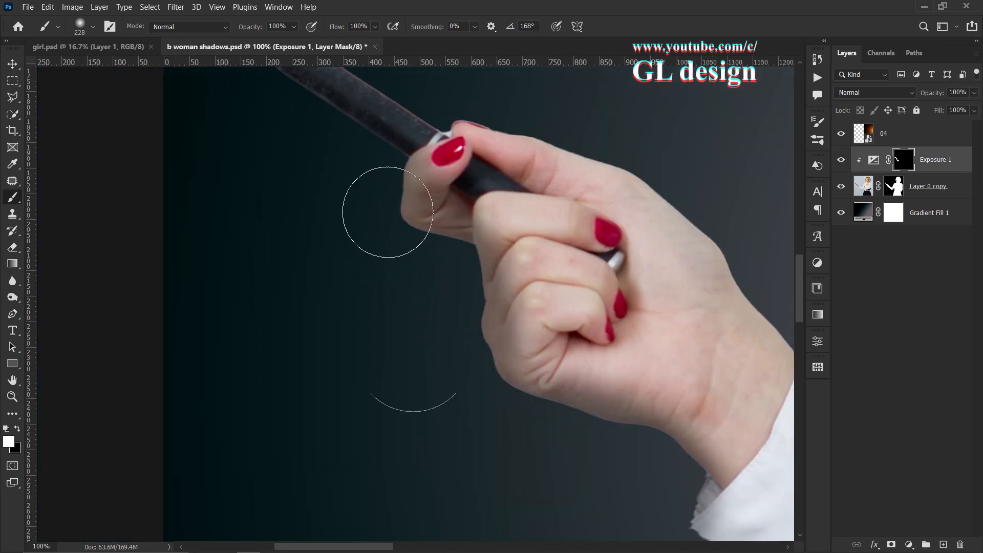
# Brush white onto the Exposure mask along the underside of the pointing arm's sleeve, from cuff to elbow.
pyautogui.moveTo(459, 276); pyautogui.dragTo(192, 114)
pyautogui.keyDown('alt'); pyautogui.click(333, 268); pyautogui.keyUp('alt')
pyautogui.moveTo(385, 255); pyautogui.dragTo(347, 200)
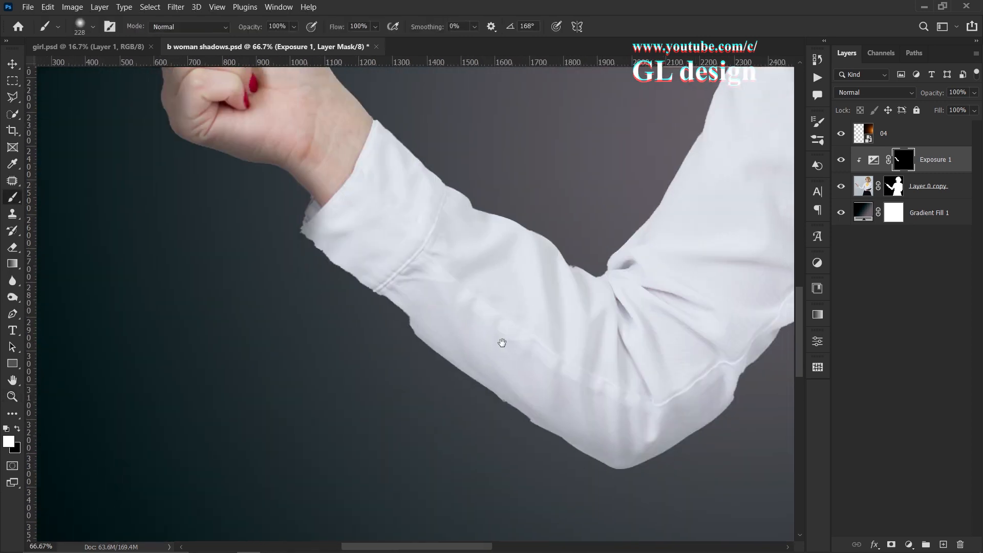
pyautogui.moveTo(501, 340); pyautogui.dragTo(482, 326)
pyautogui.moveTo(430, 326); pyautogui.dragTo(455, 331)
pyautogui.moveTo(275, 260)
pyautogui.mouseDown()
pyautogui.moveTo(387, 363)
pyautogui.moveTo(512, 452)
pyautogui.mouseUp()
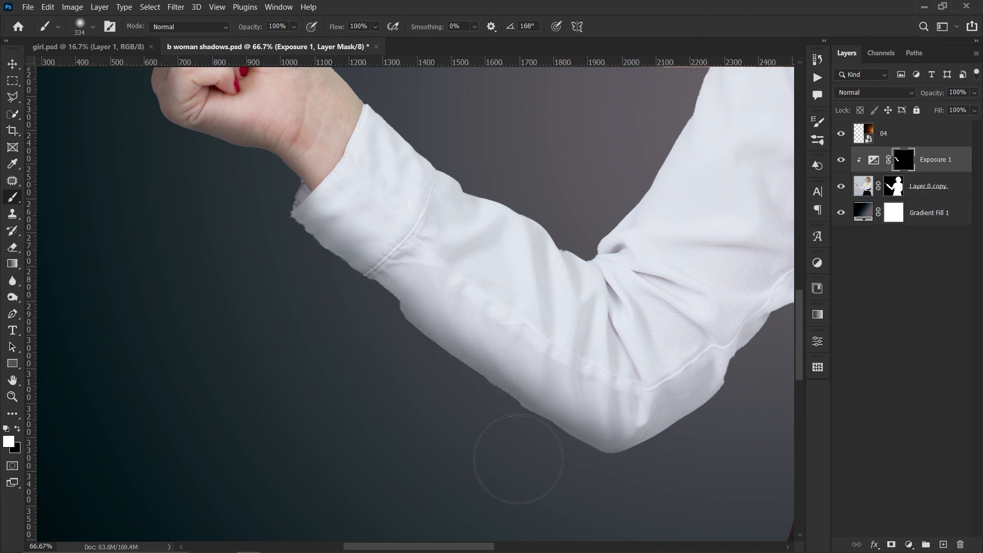
pyautogui.moveTo(466, 374); pyautogui.dragTo(318, 371)
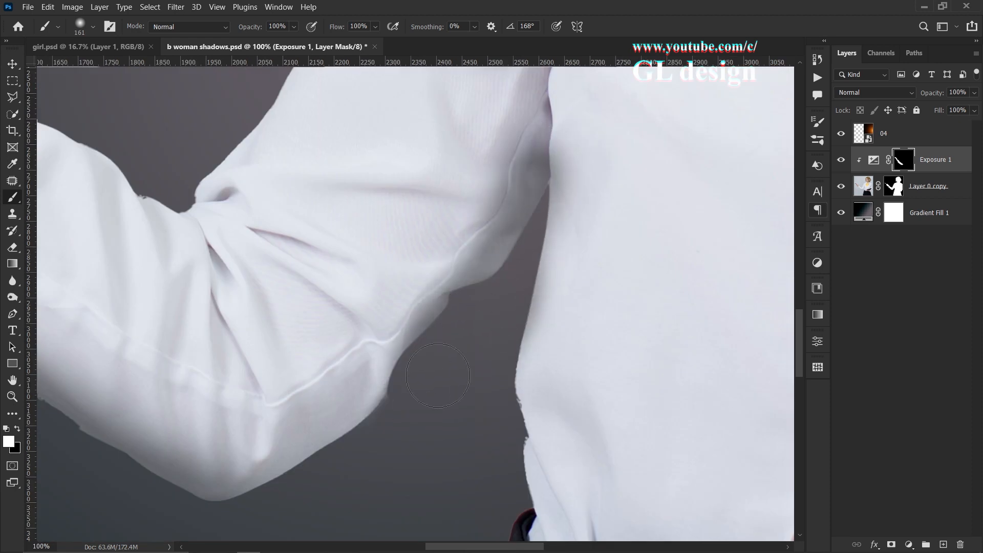
# Darken the side of the torso facing the pointing arm by painting white on the Exposure mask.
pyautogui.moveTo(437, 376)
pyautogui.mouseDown()
pyautogui.moveTo(531, 217)
pyautogui.moveTo(483, 353)
pyautogui.moveTo(485, 520)
pyautogui.moveTo(488, 425)
pyautogui.mouseUp()
pyautogui.moveTo(489, 409); pyautogui.dragTo(469, 319)
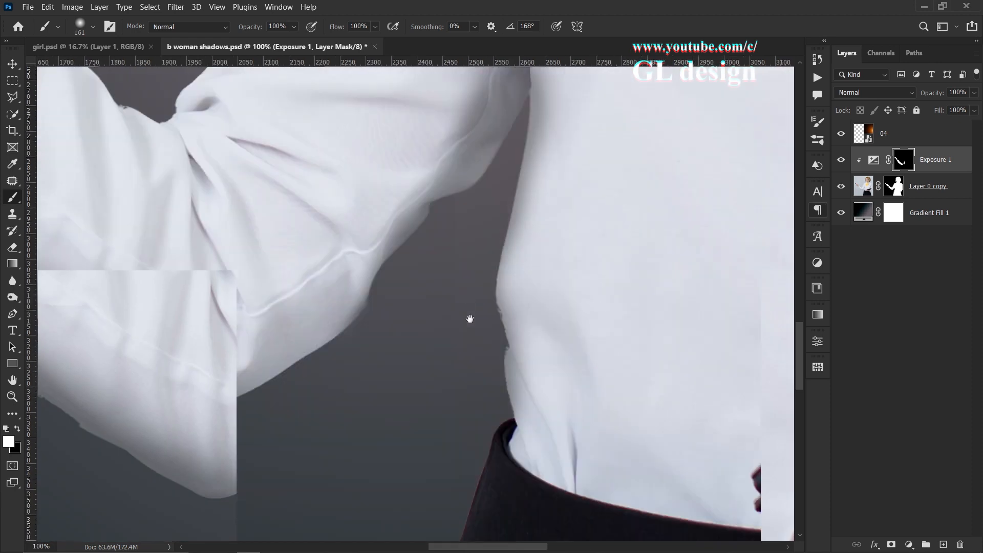
pyautogui.moveTo(475, 249)
pyautogui.mouseDown()
pyautogui.moveTo(455, 356)
pyautogui.moveTo(481, 338)
pyautogui.moveTo(456, 351)
pyautogui.moveTo(468, 466)
pyautogui.moveTo(494, 177)
pyautogui.moveTo(402, 369)
pyautogui.mouseUp()
pyautogui.moveTo(387, 411); pyautogui.dragTo(365, 424)
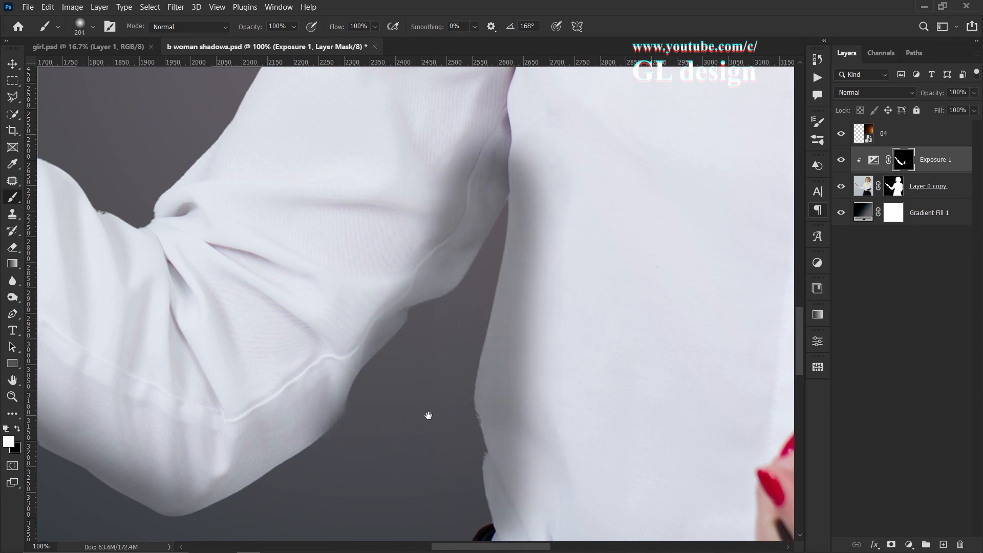
# Soften the sleeve and torso shadows by painting black on the Exposure mask with a 377 px brush.
pyautogui.moveTo(429, 415); pyautogui.dragTo(411, 334)
pyautogui.moveTo(608, 292)
pyautogui.mouseDown()
pyautogui.moveTo(597, 285)
pyautogui.moveTo(646, 294)
pyautogui.moveTo(666, 285)
pyautogui.mouseUp()
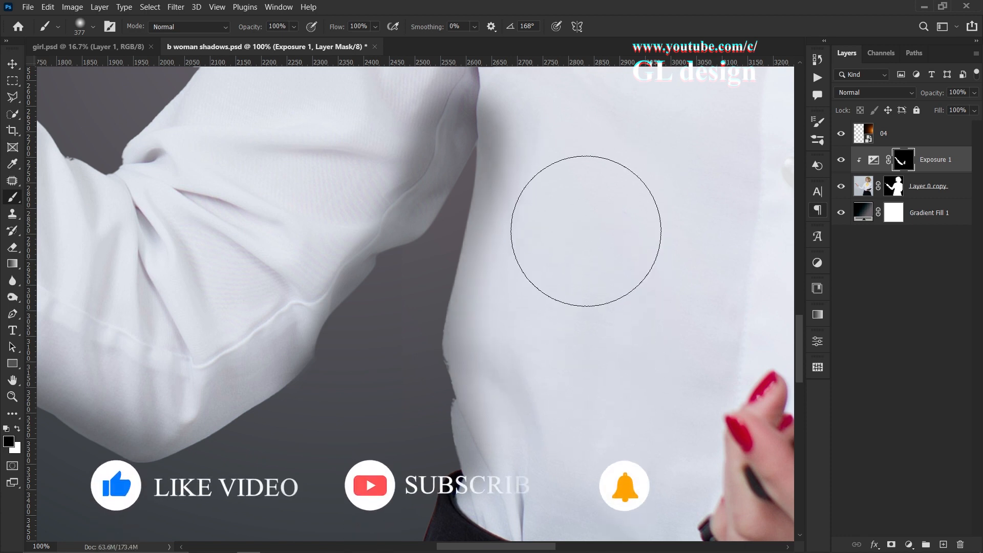
pyautogui.moveTo(607, 175); pyautogui.dragTo(673, 331)
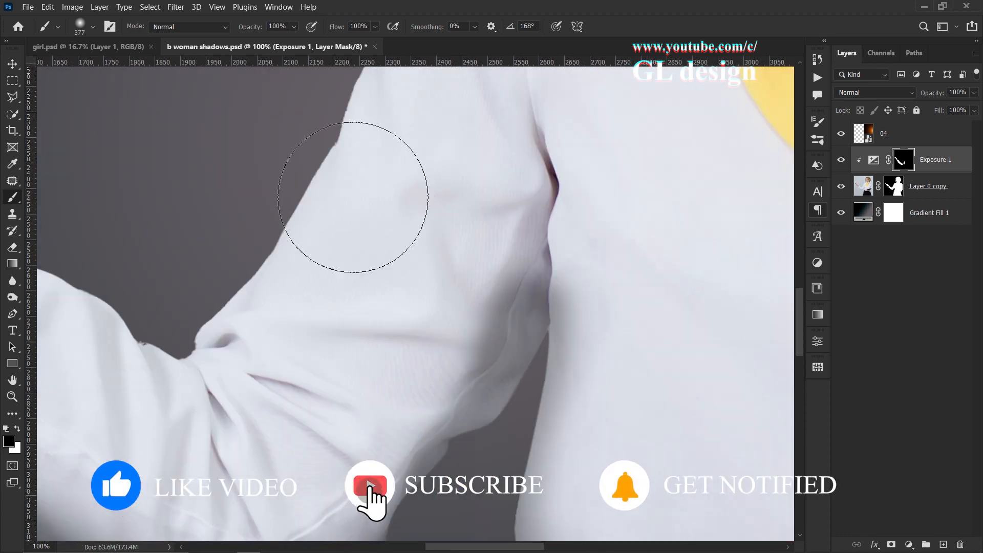
pyautogui.moveTo(371, 299); pyautogui.dragTo(334, 94)
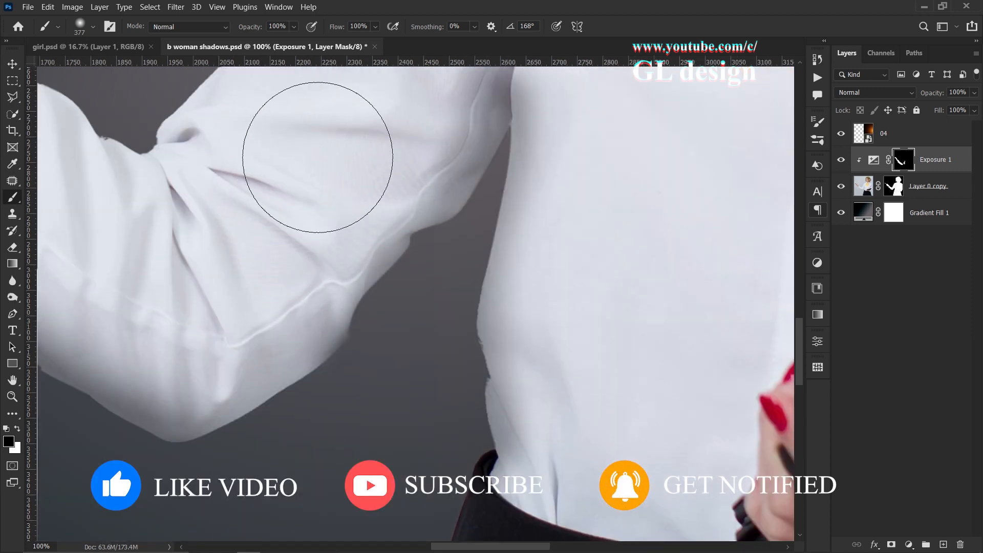
pyautogui.moveTo(560, 474); pyautogui.dragTo(531, 371)
# Lower the Exposure layer's opacity to 68% and compare the image with the layer off and on.
pyautogui.click(974, 93)
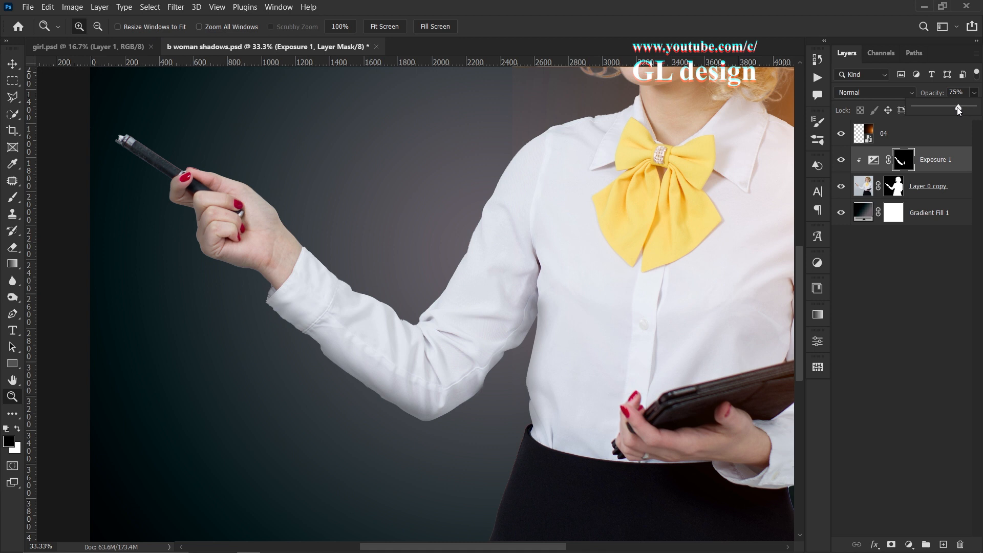
pyautogui.moveTo(954, 106); pyautogui.dragTo(955, 106)
pyautogui.click(842, 161)
pyautogui.click(842, 161)
# Paint white on the Exposure mask to shade the pointing arm's shoulder and the collar beside the bow tie.
pyautogui.moveTo(584, 174); pyautogui.dragTo(518, 301)
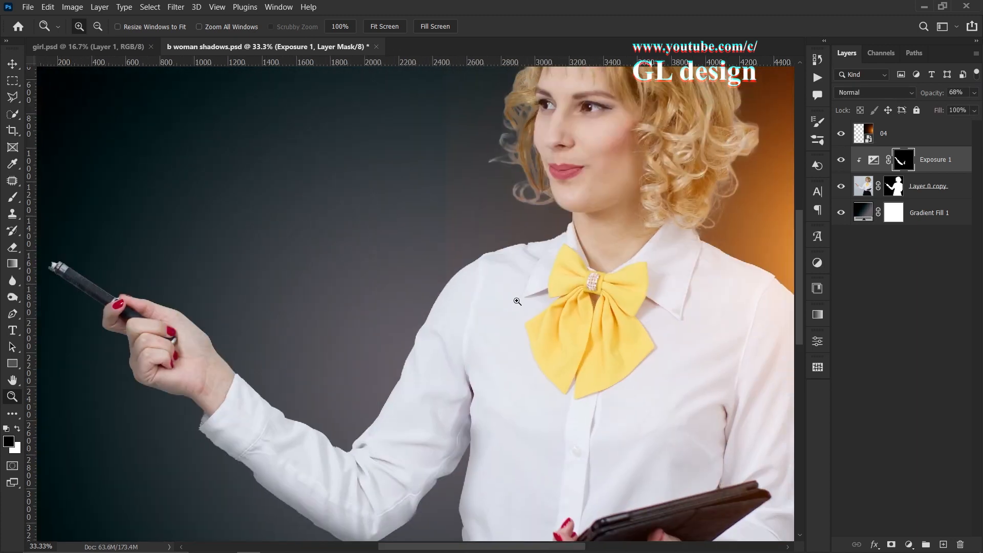
pyautogui.click(558, 207)
pyautogui.moveTo(544, 233)
pyautogui.mouseDown()
pyautogui.moveTo(406, 259)
pyautogui.moveTo(514, 241)
pyautogui.moveTo(527, 231)
pyautogui.moveTo(478, 263)
pyautogui.moveTo(99, 347)
pyautogui.moveTo(536, 228)
pyautogui.mouseUp()
pyautogui.press('b')
pyautogui.press('x')
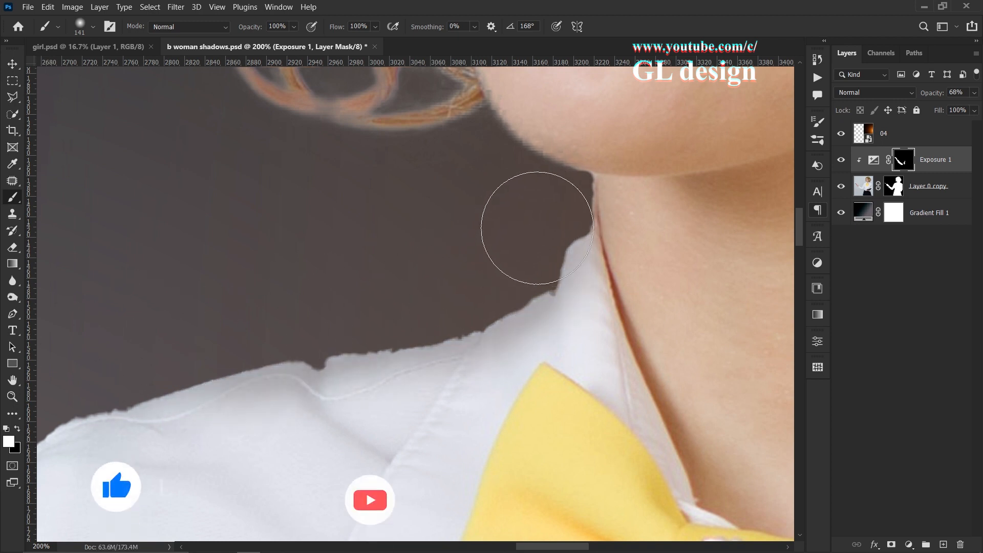
pyautogui.scroll(-10, 553, 193)
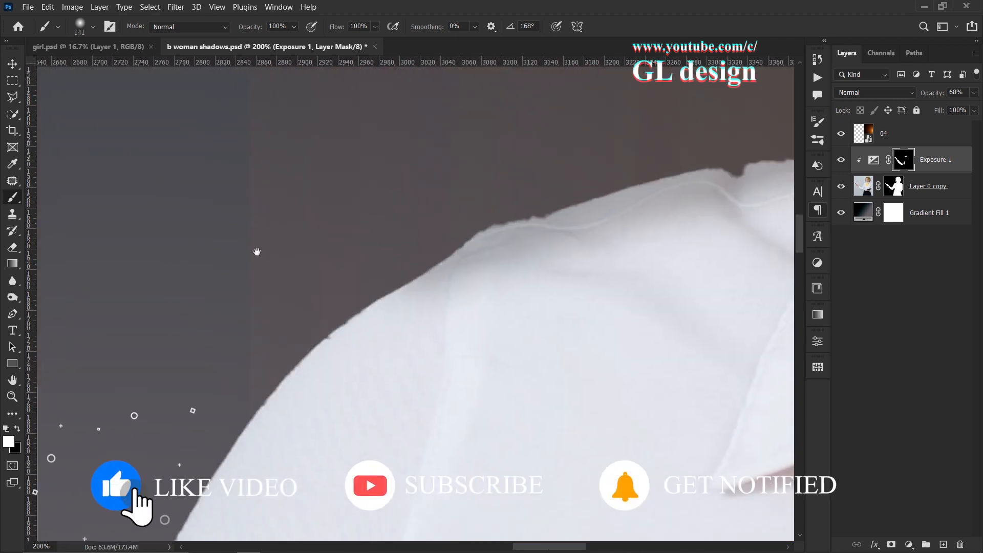
pyautogui.moveTo(257, 251); pyautogui.dragTo(317, 451)
pyautogui.moveTo(384, 241); pyautogui.dragTo(406, 240)
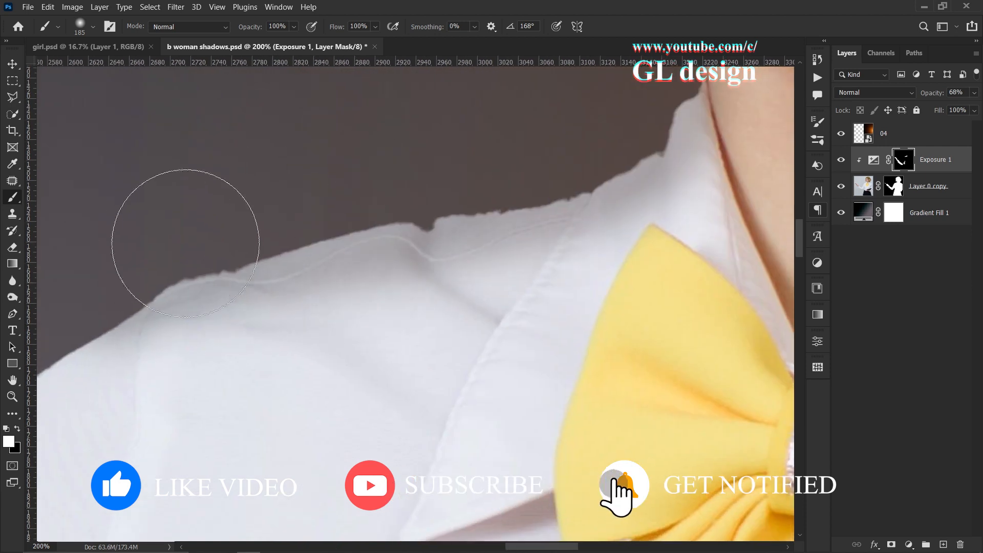
pyautogui.hscroll(5, 186, 243)
pyautogui.moveTo(456, 189); pyautogui.dragTo(438, 191)
pyautogui.moveTo(481, 219)
pyautogui.mouseDown()
pyautogui.moveTo(423, 248)
pyautogui.moveTo(362, 408)
pyautogui.mouseUp()
pyautogui.scroll(-3, 543, 205)
pyautogui.moveTo(450, 368); pyautogui.dragTo(492, 369)
# Soften the shoulder and collar shading by painting black on the Exposure mask.
pyautogui.press('x')
pyautogui.moveTo(515, 306); pyautogui.dragTo(455, 439)
pyautogui.press('z')
pyautogui.hotkey('ctrl', '0')
pyautogui.click(505, 251)
pyautogui.click(500, 246)
pyautogui.click(492, 243)
pyautogui.click(485, 246)
pyautogui.click(478, 266)
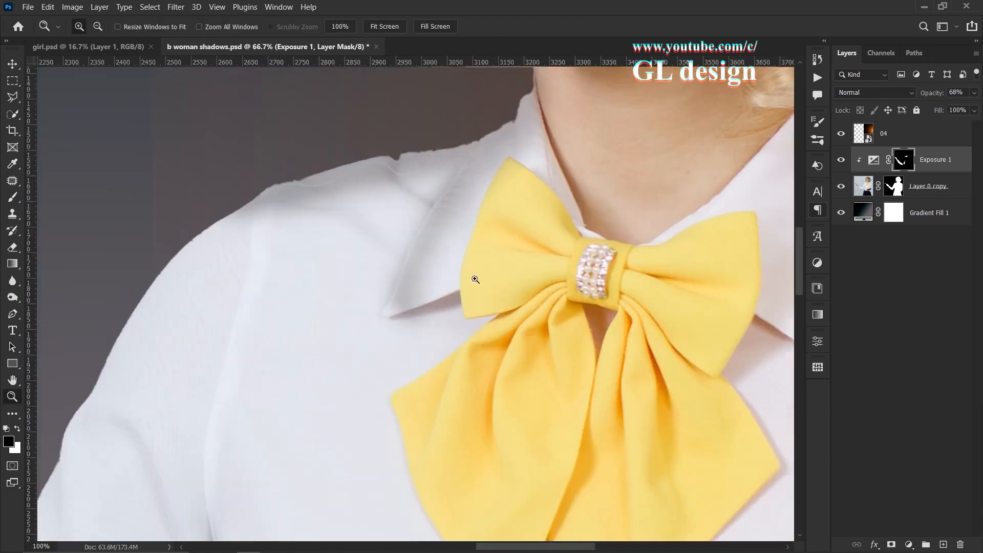
pyautogui.press('b')
pyautogui.moveTo(450, 318)
pyautogui.mouseDown()
pyautogui.moveTo(485, 268)
pyautogui.moveTo(308, 268)
pyautogui.mouseUp()
pyautogui.moveTo(476, 353); pyautogui.dragTo(423, 240)
# Compare the shoulder and collar shading with the Exposure layer off and on.
pyautogui.press('z')
pyautogui.rightClick(480, 294)
pyautogui.click(505, 302)
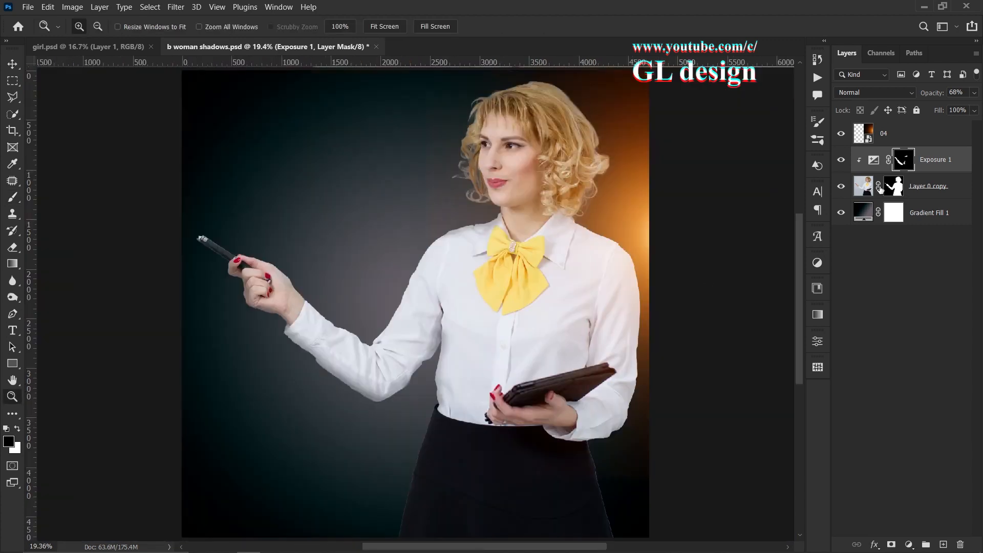
pyautogui.moveTo(403, 280); pyautogui.dragTo(403, 281)
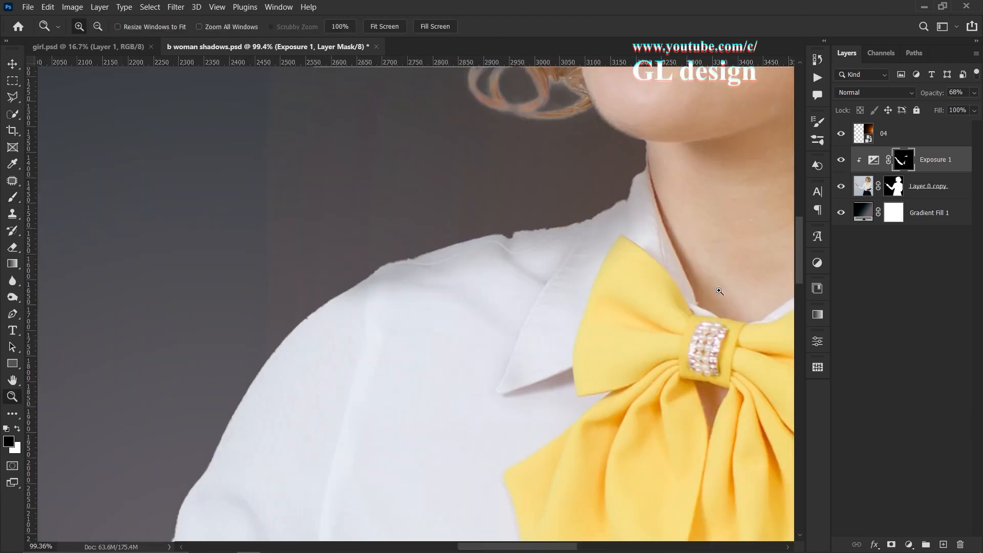
pyautogui.click(841, 161)
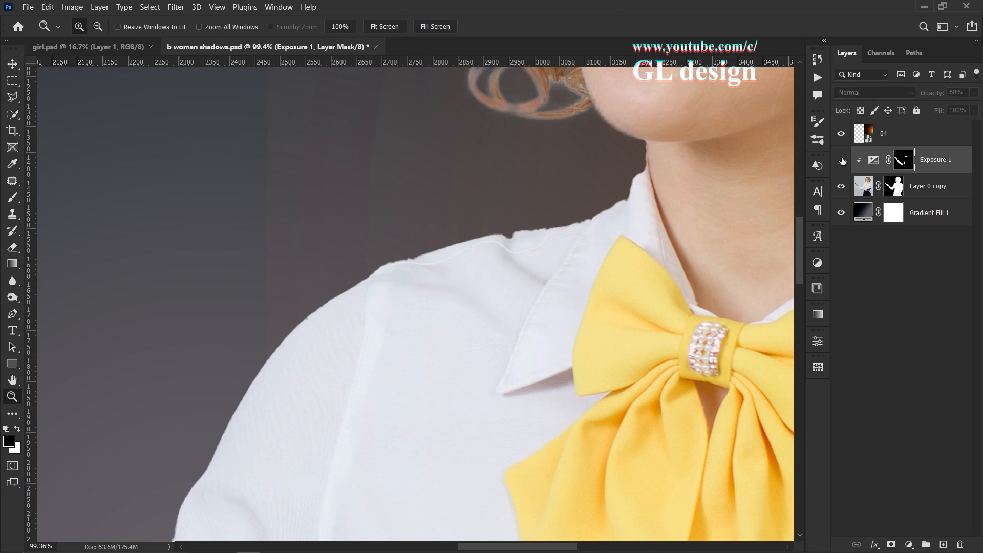
pyautogui.click(841, 161)
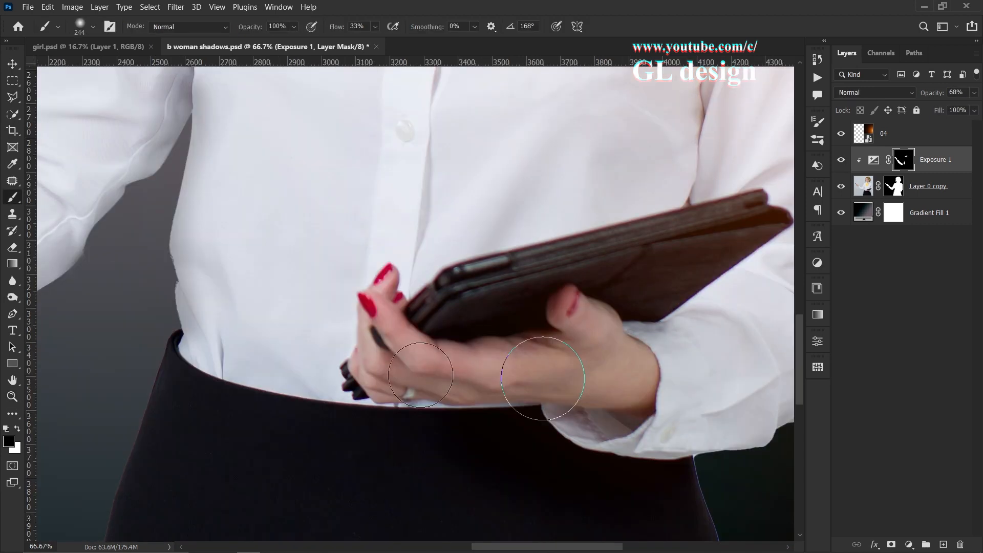
# Paint white at 33% flow on the Exposure mask to shade the tablet-holding hand's underside and its shirt cuff.
pyautogui.press('x')
pyautogui.moveTo(360, 377)
pyautogui.mouseDown()
pyautogui.moveTo(351, 377)
pyautogui.moveTo(505, 404)
pyautogui.moveTo(615, 379)
pyautogui.moveTo(383, 381)
pyautogui.moveTo(366, 357)
pyautogui.mouseUp()
pyautogui.moveTo(584, 418)
pyautogui.mouseDown()
pyautogui.moveTo(649, 464)
pyautogui.moveTo(617, 432)
pyautogui.moveTo(499, 371)
pyautogui.mouseUp()
pyautogui.moveTo(558, 395)
pyautogui.mouseDown()
pyautogui.moveTo(639, 377)
pyautogui.moveTo(611, 374)
pyautogui.mouseUp()
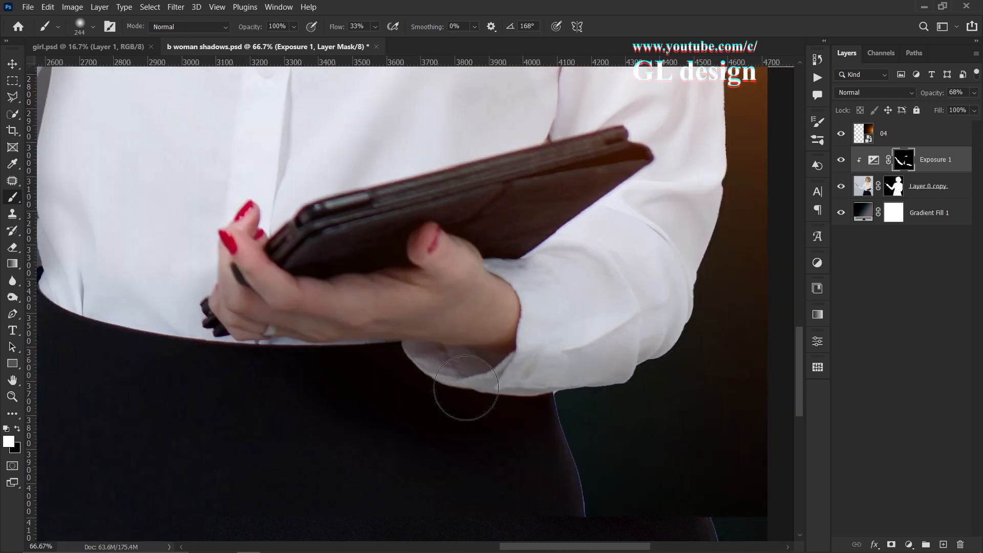
# Paint white on the Exposure mask to shade the fold between the torso and the sleeve above the tablet.
pyautogui.hotkey('ctrl', '0')
pyautogui.keyDown('ctrl'); pyautogui.click(627, 370); pyautogui.keyUp('ctrl')
pyautogui.keyDown('ctrl'); pyautogui.click(627, 371); pyautogui.keyUp('ctrl')
pyautogui.keyDown('ctrl'); pyautogui.click(589, 355); pyautogui.keyUp('ctrl')
pyautogui.keyDown('ctrl'); pyautogui.click(569, 352); pyautogui.keyUp('ctrl')
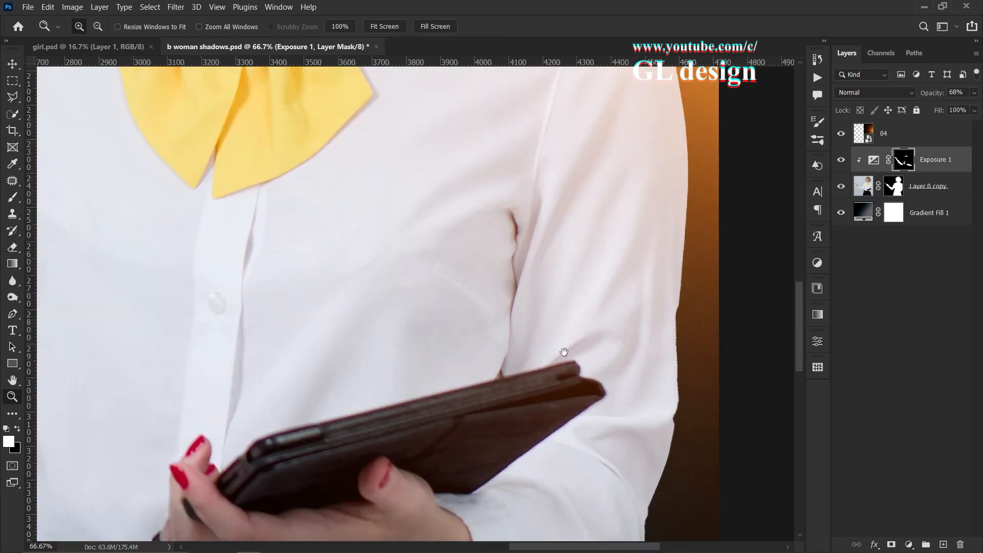
pyautogui.moveTo(564, 353); pyautogui.dragTo(541, 349)
pyautogui.keyDown('ctrl'); pyautogui.click(504, 286); pyautogui.keyUp('ctrl')
pyautogui.moveTo(504, 286); pyautogui.dragTo(479, 285)
pyautogui.moveTo(498, 149)
pyautogui.mouseDown()
pyautogui.moveTo(485, 277)
pyautogui.moveTo(456, 389)
pyautogui.mouseUp()
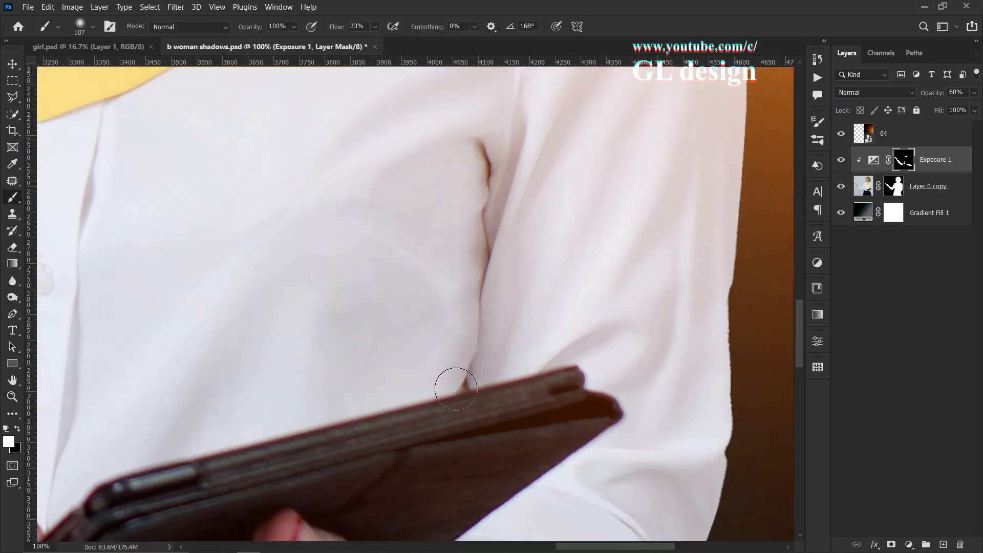
# Compare the woman's overall shading with the Exposure layer off and on.
pyautogui.rightClick(482, 279)
pyautogui.click(511, 287)
pyautogui.click(586, 277)
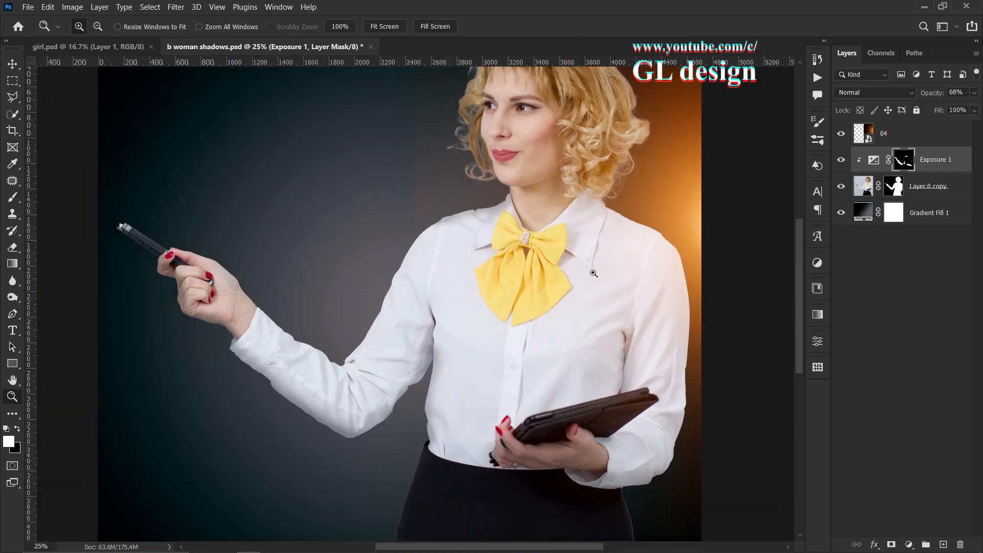
pyautogui.click(842, 161)
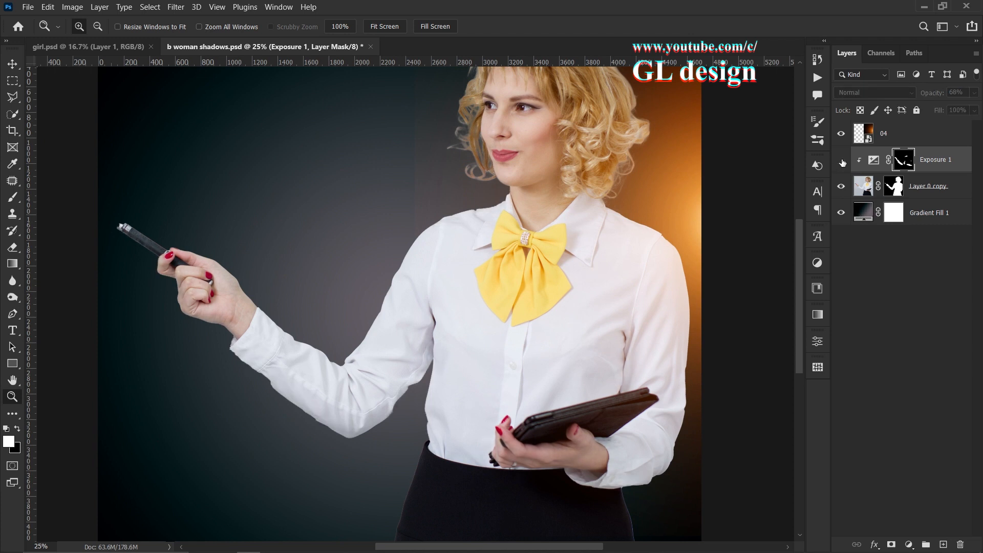
pyautogui.click(842, 161)
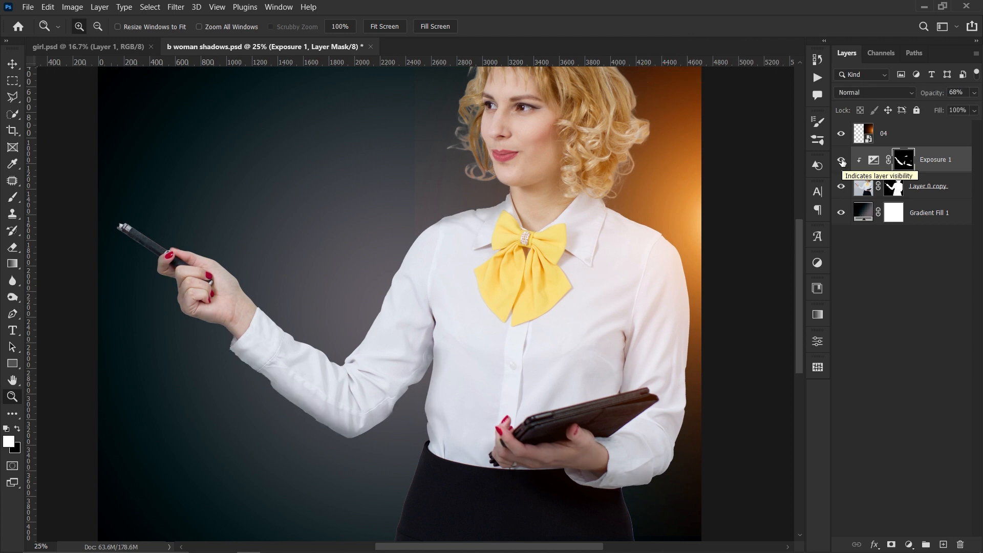
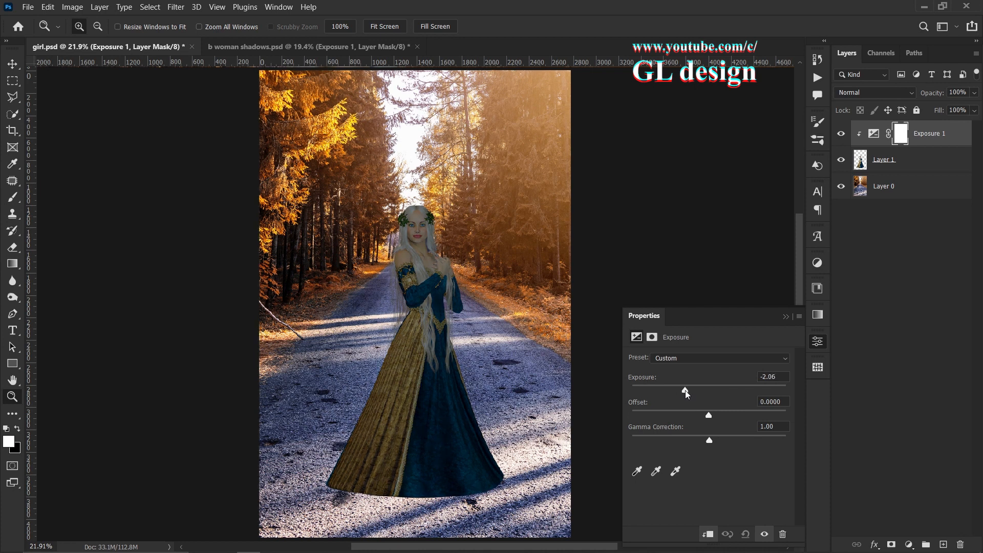
# Invert the Exposure 1 mask in girl.psd to black to hide the darkening.
pyautogui.click(786, 317)
pyautogui.hotkey('ctrl', 'i')
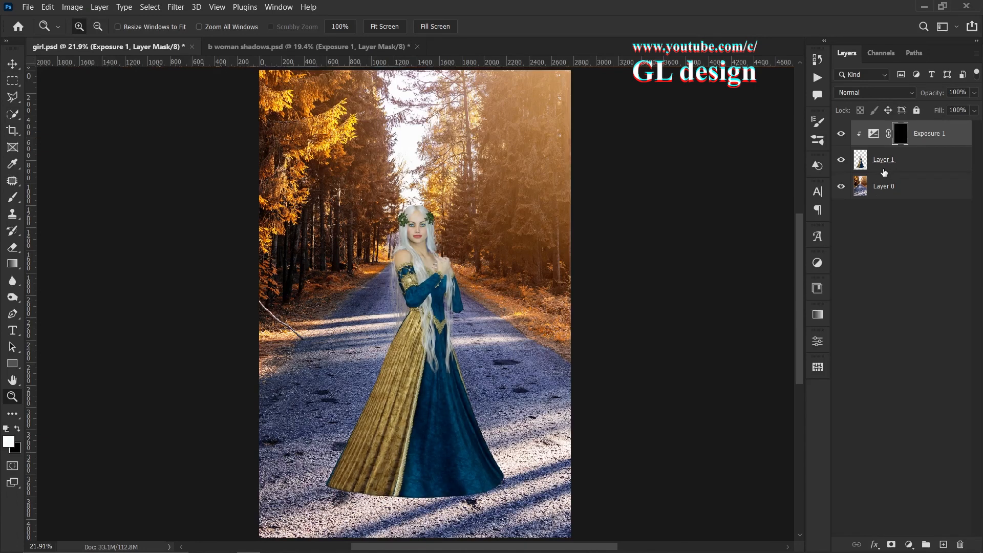
# Paint white at 100% flow on the Exposure mask to shade the outer edge of the gold skirt panel.
pyautogui.click(439, 351)
pyautogui.click(438, 352)
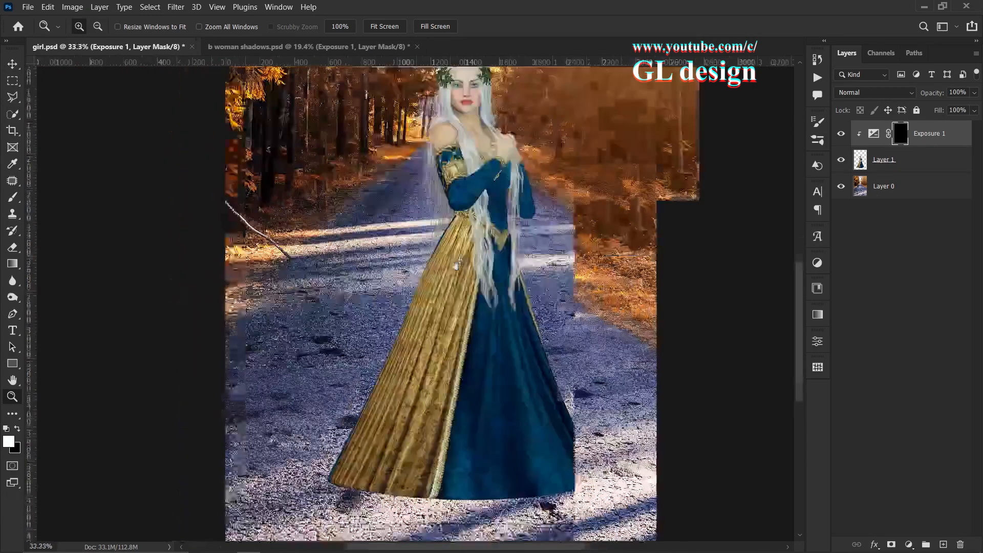
pyautogui.click(437, 351)
pyautogui.press('b')
pyautogui.moveTo(425, 323); pyautogui.dragTo(450, 271)
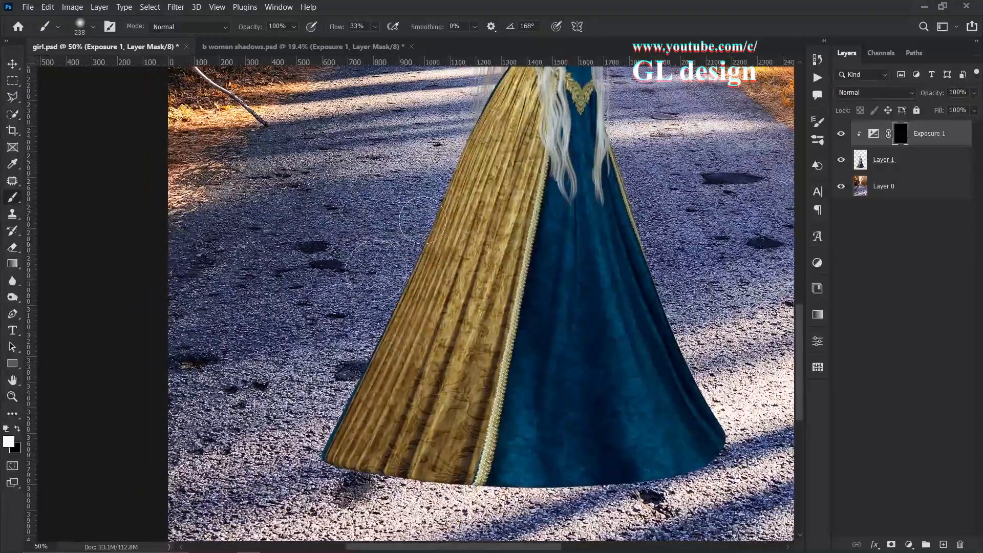
pyautogui.moveTo(410, 222); pyautogui.dragTo(417, 223)
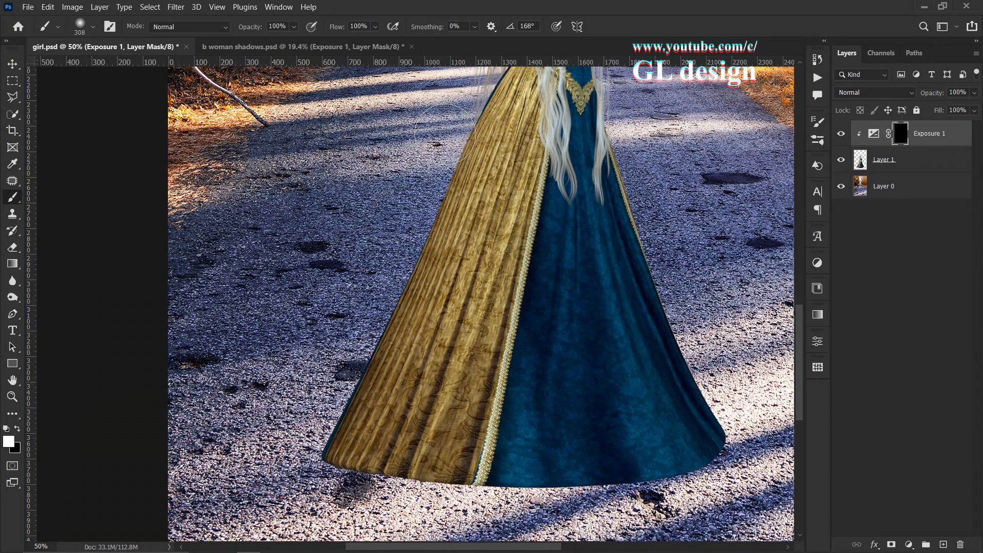
pyautogui.moveTo(472, 100); pyautogui.dragTo(361, 345)
pyautogui.moveTo(345, 380); pyautogui.dragTo(447, 156)
pyautogui.moveTo(439, 146)
pyautogui.mouseDown()
pyautogui.moveTo(395, 301)
pyautogui.moveTo(359, 358)
pyautogui.moveTo(426, 226)
pyautogui.mouseUp()
pyautogui.moveTo(330, 423)
pyautogui.mouseDown()
pyautogui.moveTo(372, 303)
pyautogui.moveTo(397, 301)
pyautogui.moveTo(352, 469)
pyautogui.mouseUp()
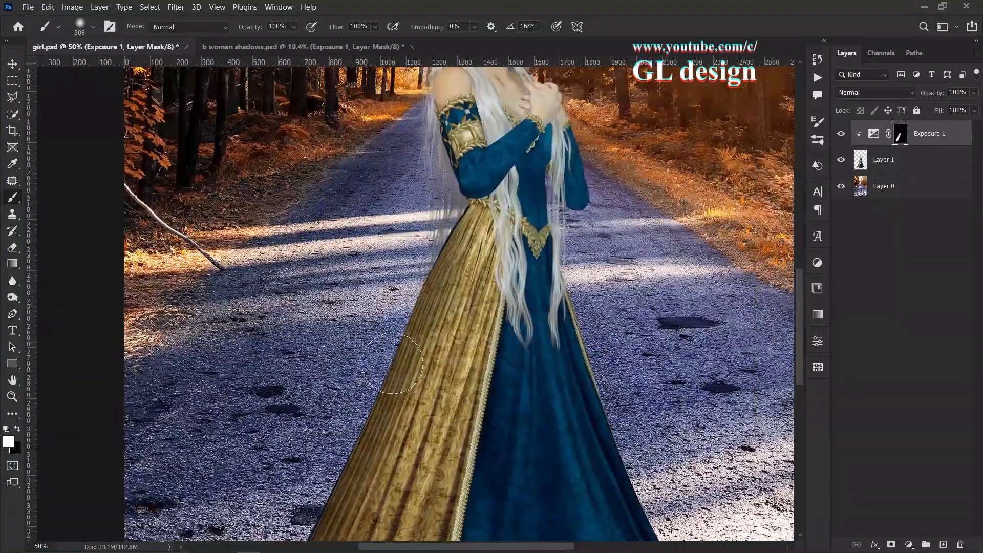
pyautogui.moveTo(444, 295); pyautogui.dragTo(421, 385)
pyautogui.scroll(3, 431, 355)
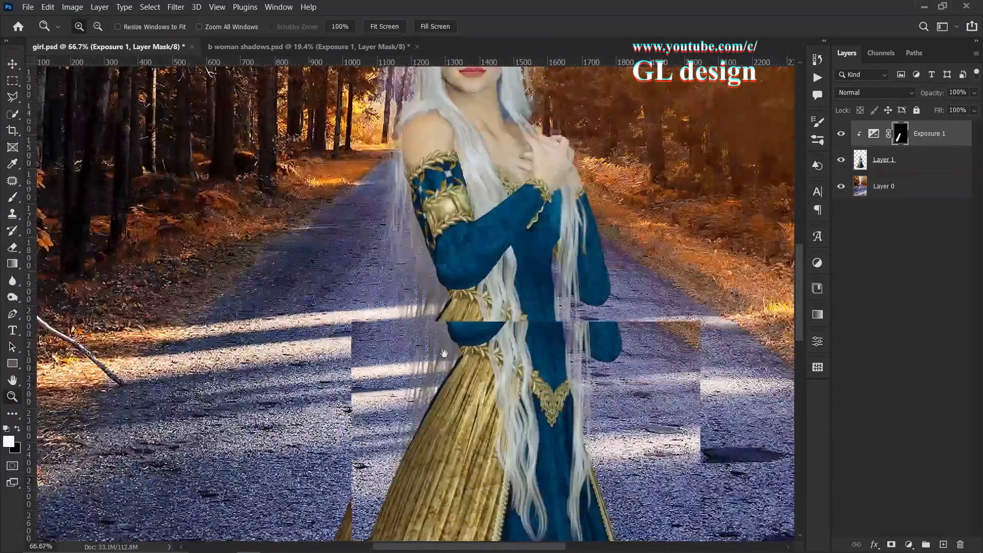
# Paint white on the Exposure mask to shade the outer edge of the gold-banded sleeve down to the elbow.
pyautogui.press('z')
pyautogui.hotkey('ctrl', '0')
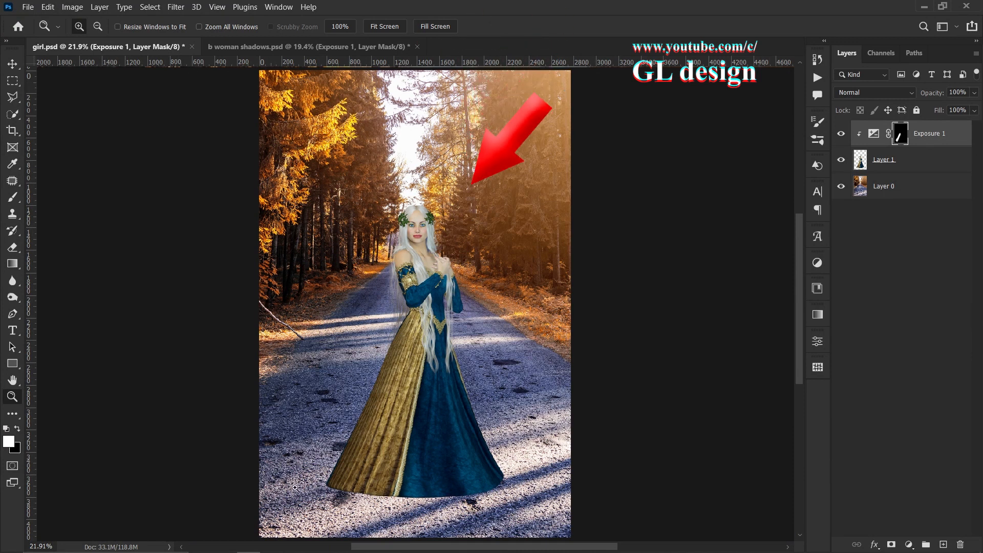
pyautogui.click(386, 254)
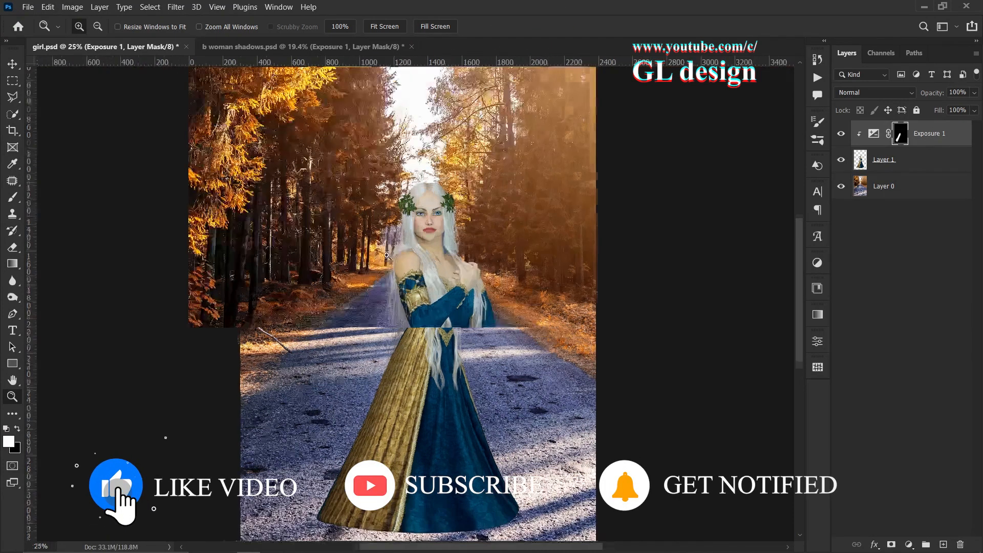
pyautogui.click(388, 256)
pyautogui.click(423, 353)
pyautogui.click(431, 376)
pyautogui.click(431, 380)
pyautogui.press('b')
pyautogui.moveTo(431, 381); pyautogui.dragTo(369, 379)
pyautogui.moveTo(437, 390)
pyautogui.mouseDown()
pyautogui.moveTo(375, 260)
pyautogui.moveTo(412, 308)
pyautogui.mouseUp()
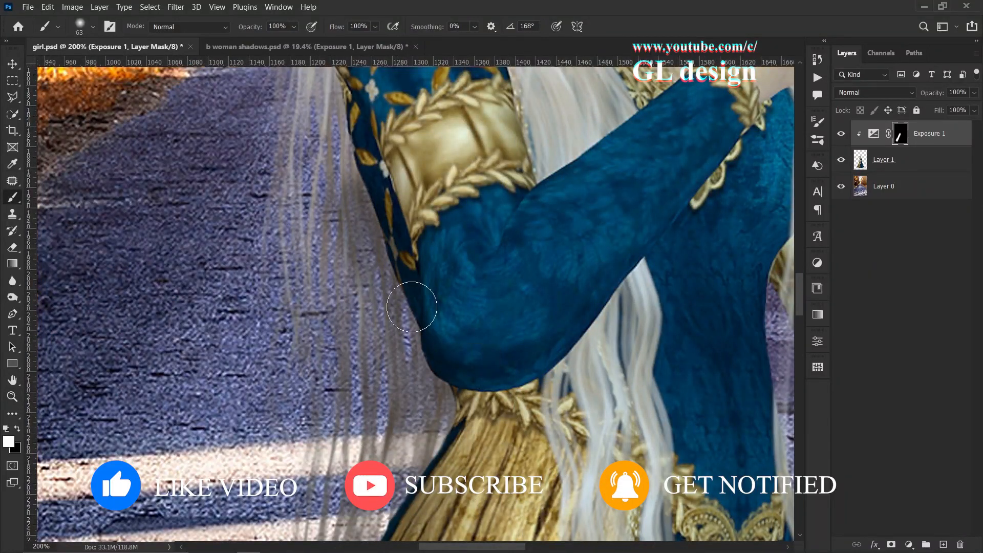
pyautogui.moveTo(375, 191); pyautogui.dragTo(372, 184)
pyautogui.moveTo(372, 183)
pyautogui.mouseDown()
pyautogui.moveTo(443, 353)
pyautogui.moveTo(386, 179)
pyautogui.mouseUp()
pyautogui.moveTo(388, 180); pyautogui.dragTo(444, 379)
pyautogui.moveTo(409, 318); pyautogui.dragTo(384, 177)
pyautogui.moveTo(395, 180)
pyautogui.mouseDown()
pyautogui.moveTo(426, 184)
pyautogui.moveTo(408, 183)
pyautogui.mouseUp()
pyautogui.moveTo(402, 179)
pyautogui.mouseDown()
pyautogui.moveTo(377, 225)
pyautogui.moveTo(425, 422)
pyautogui.mouseUp()
# Soften the gold-banded sleeve's edge shading by painting black on the Exposure mask.
pyautogui.press('x')
pyautogui.moveTo(578, 284)
pyautogui.mouseDown()
pyautogui.moveTo(549, 297)
pyautogui.moveTo(582, 297)
pyautogui.mouseUp()
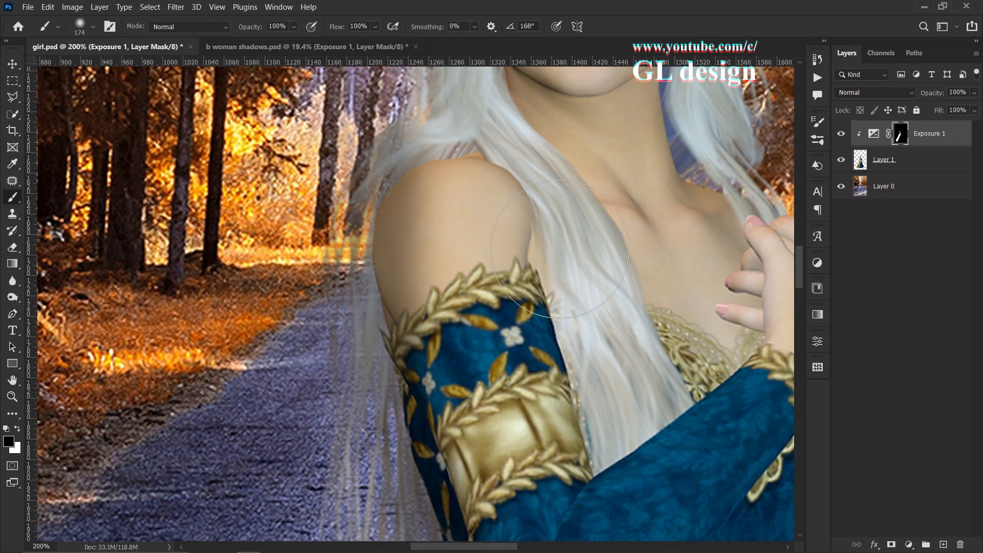
pyautogui.moveTo(504, 243); pyautogui.dragTo(506, 243)
pyautogui.moveTo(552, 299); pyautogui.dragTo(598, 349)
pyautogui.moveTo(490, 253); pyautogui.dragTo(453, 239)
pyautogui.moveTo(381, 453)
pyautogui.mouseDown()
pyautogui.moveTo(359, 453)
pyautogui.moveTo(346, 236)
pyautogui.mouseUp()
pyautogui.moveTo(403, 436)
pyautogui.mouseDown()
pyautogui.moveTo(400, 263)
pyautogui.moveTo(421, 484)
pyautogui.moveTo(453, 231)
pyautogui.mouseUp()
pyautogui.moveTo(408, 272); pyautogui.dragTo(435, 493)
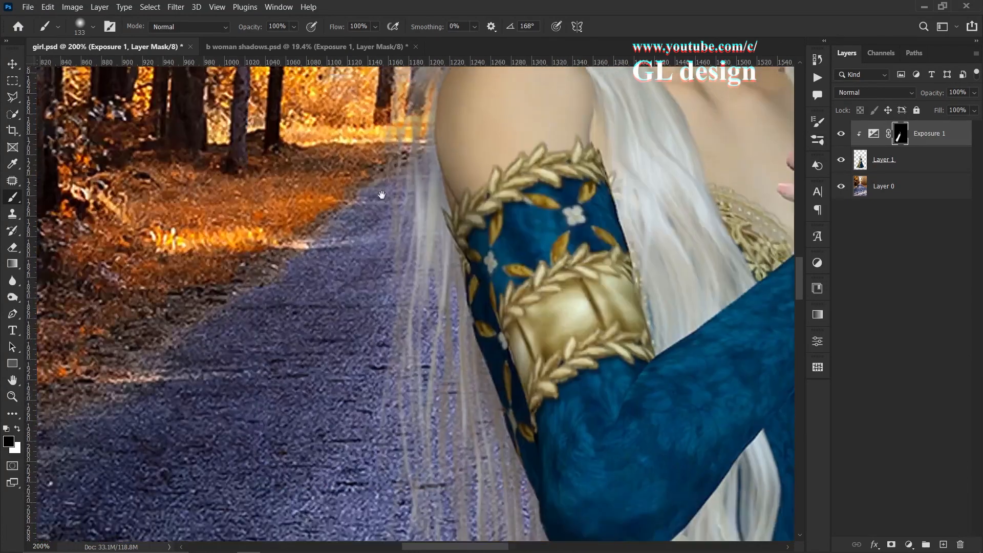
pyautogui.moveTo(380, 193); pyautogui.dragTo(376, 436)
pyautogui.moveTo(377, 284); pyautogui.dragTo(342, 364)
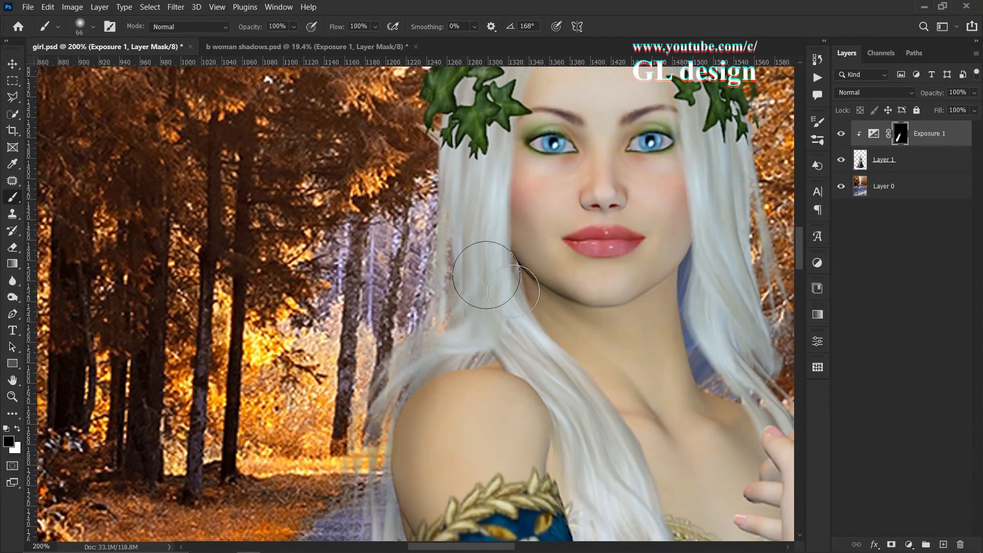
pyautogui.press('z')
pyautogui.rightClick(485, 365)
pyautogui.click(515, 373)
pyautogui.click(409, 263)
pyautogui.click(402, 260)
pyautogui.click(400, 259)
pyautogui.click(398, 257)
pyautogui.click(398, 258)
pyautogui.click(400, 259)
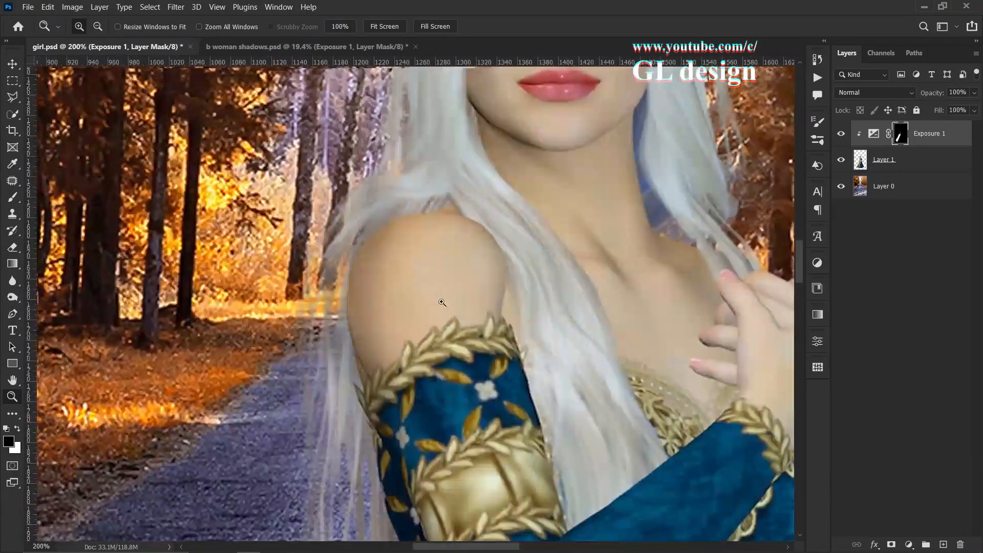
pyautogui.press('b')
pyautogui.press(']')
pyautogui.press(']')
pyautogui.press(']')
pyautogui.press(']')
pyautogui.press(']')
pyautogui.press(']')
pyautogui.press(']')
pyautogui.press('[')
pyautogui.press('[')
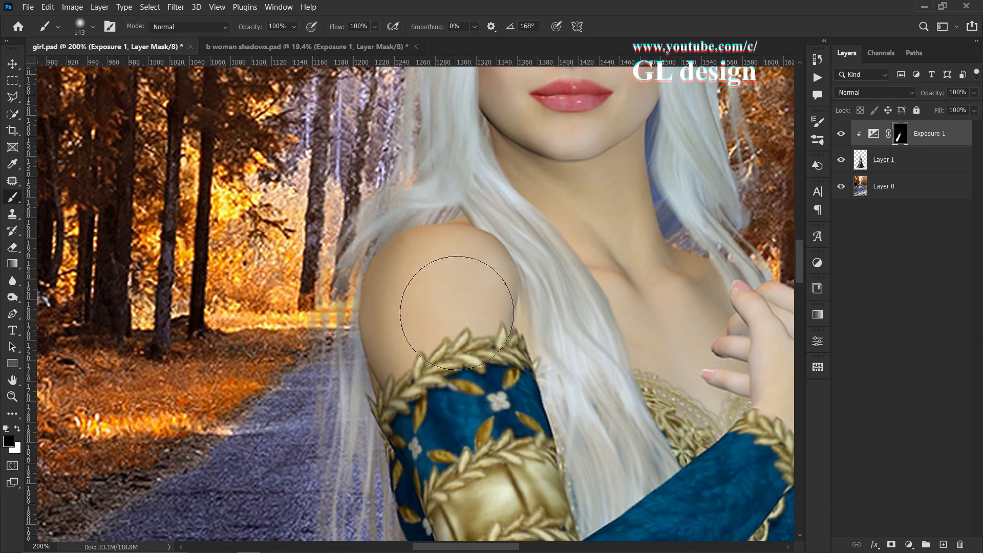
# Paint white on the Exposure mask to shade the neck below the jaw, along the hair over the bare shoulder.
pyautogui.press('z')
pyautogui.moveTo(468, 281)
pyautogui.mouseDown()
pyautogui.moveTo(422, 321)
pyautogui.moveTo(463, 398)
pyautogui.moveTo(425, 277)
pyautogui.moveTo(358, 252)
pyautogui.mouseUp()
pyautogui.click(474, 263)
pyautogui.click(474, 264)
pyautogui.press('b')
pyautogui.press('x')
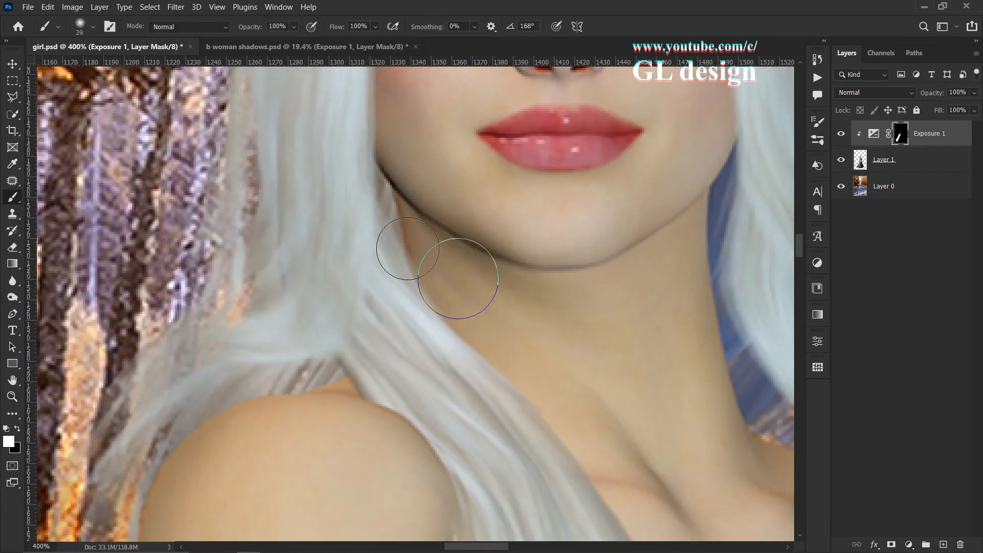
pyautogui.moveTo(390, 210)
pyautogui.mouseDown()
pyautogui.moveTo(430, 288)
pyautogui.moveTo(527, 396)
pyautogui.mouseUp()
pyautogui.moveTo(436, 265); pyautogui.dragTo(536, 347)
# Soften the inner edge of the neck shadow by painting black on the Exposure mask with a larger brush.
pyautogui.press('x')
pyautogui.press('c')
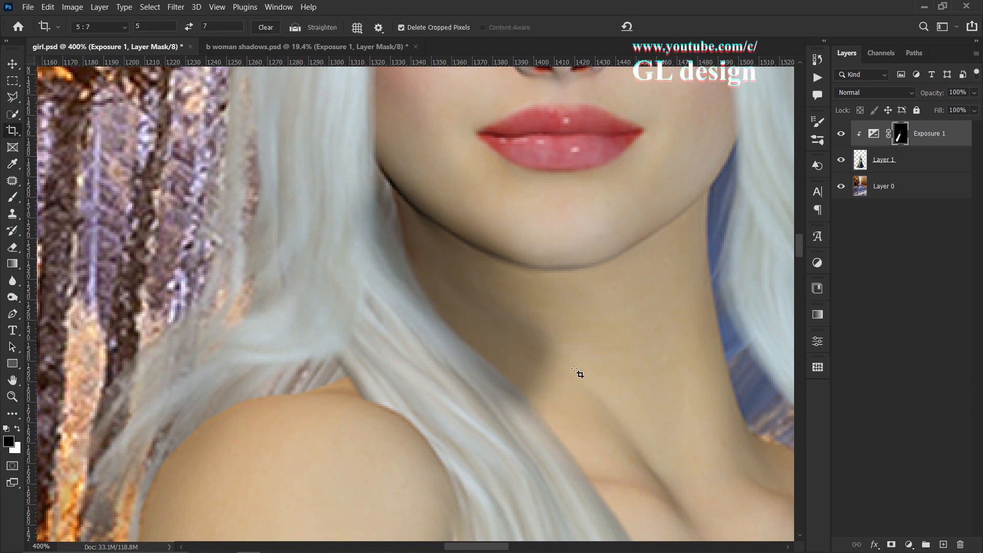
pyautogui.press('b')
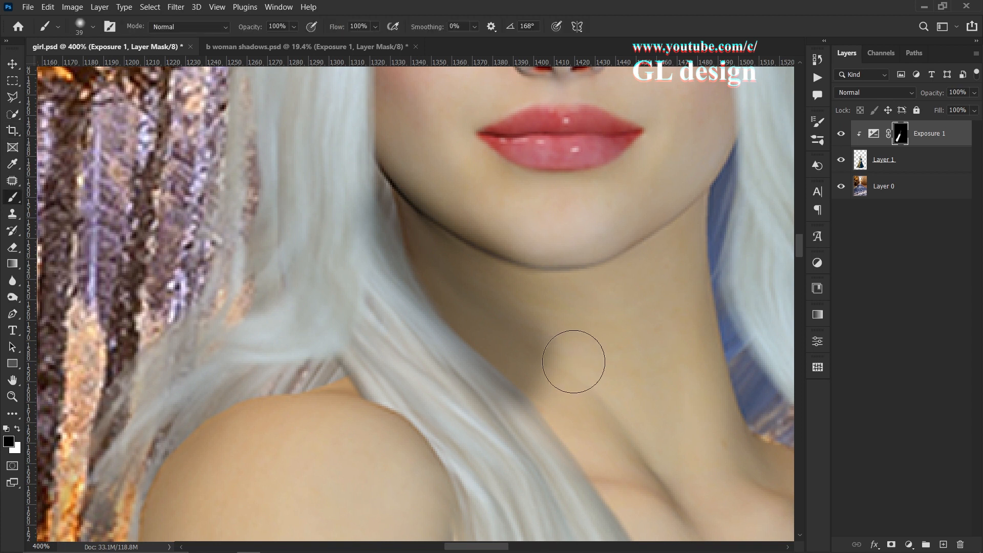
pyautogui.press('x')
pyautogui.keyDown('alt'); pyautogui.moveTo(438, 379); pyautogui.dragTo(471, 380); pyautogui.keyUp('alt')
pyautogui.keyDown('alt'); pyautogui.moveTo(424, 409); pyautogui.dragTo(458, 411); pyautogui.keyUp('alt')
pyautogui.moveTo(333, 352)
pyautogui.mouseDown()
pyautogui.moveTo(340, 372)
pyautogui.moveTo(325, 325)
pyautogui.moveTo(405, 459)
pyautogui.mouseUp()
pyautogui.moveTo(630, 412)
pyautogui.mouseDown()
pyautogui.moveTo(595, 294)
pyautogui.moveTo(616, 281)
pyautogui.moveTo(619, 323)
pyautogui.moveTo(531, 182)
pyautogui.mouseUp()
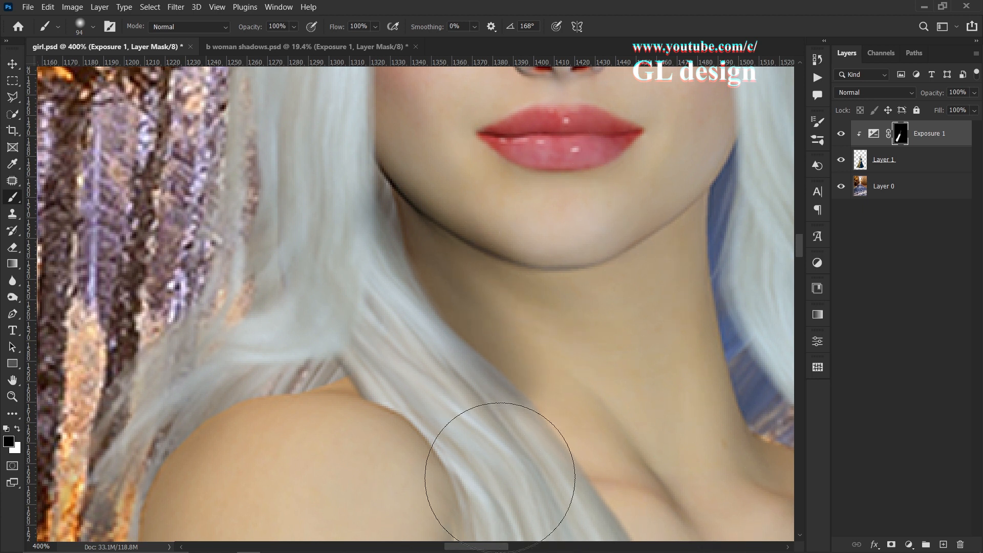
pyautogui.moveTo(500, 477); pyautogui.dragTo(379, 418)
pyautogui.moveTo(315, 307); pyautogui.dragTo(306, 252)
pyautogui.moveTo(539, 321); pyautogui.dragTo(416, 322)
# Paint white on the Exposure mask to shade the opposite edge of the neck and its curve into the shoulder.
pyautogui.press('x')
pyautogui.moveTo(441, 263); pyautogui.dragTo(380, 251)
pyautogui.moveTo(447, 191)
pyautogui.mouseDown()
pyautogui.moveTo(452, 308)
pyautogui.moveTo(486, 427)
pyautogui.mouseUp()
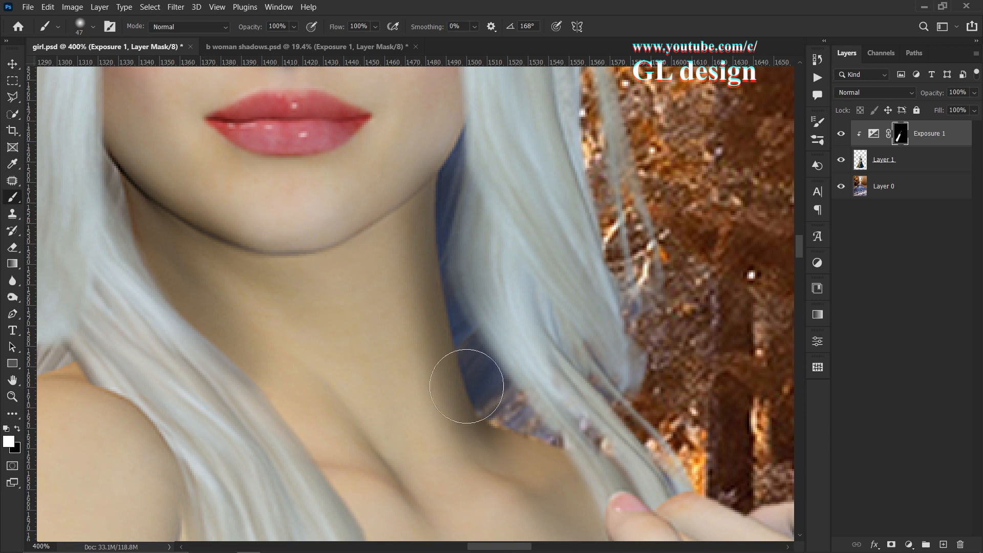
pyautogui.moveTo(446, 186)
pyautogui.mouseDown()
pyautogui.moveTo(459, 160)
pyautogui.moveTo(443, 268)
pyautogui.moveTo(459, 370)
pyautogui.moveTo(479, 412)
pyautogui.moveTo(538, 455)
pyautogui.moveTo(454, 380)
pyautogui.moveTo(439, 294)
pyautogui.moveTo(449, 175)
pyautogui.mouseUp()
pyautogui.moveTo(473, 290); pyautogui.dragTo(467, 257)
# Soften the opposite neck edge's shading by painting black on the Exposure mask.
pyautogui.press('x')
pyautogui.moveTo(302, 199)
pyautogui.mouseDown()
pyautogui.moveTo(360, 198)
pyautogui.moveTo(355, 315)
pyautogui.moveTo(373, 376)
pyautogui.mouseUp()
pyautogui.moveTo(369, 425); pyautogui.dragTo(286, 158)
pyautogui.moveTo(306, 346)
pyautogui.mouseDown()
pyautogui.moveTo(346, 359)
pyautogui.moveTo(333, 438)
pyautogui.mouseUp()
pyautogui.moveTo(322, 362); pyautogui.dragTo(276, 158)
pyautogui.moveTo(527, 456); pyautogui.dragTo(463, 297)
# Paint white on the Exposure mask to shade the chest in the gaps between the hand's fingers.
pyautogui.press('z')
pyautogui.rightClick(463, 297)
pyautogui.click(509, 368)
pyautogui.moveTo(599, 352)
pyautogui.mouseDown()
pyautogui.moveTo(615, 336)
pyautogui.moveTo(725, 296)
pyautogui.mouseUp()
pyautogui.click(581, 225)
pyautogui.click(580, 225)
pyautogui.press('b')
pyautogui.press('x')
pyautogui.moveTo(444, 338)
pyautogui.mouseDown()
pyautogui.moveTo(374, 316)
pyautogui.moveTo(448, 351)
pyautogui.moveTo(365, 340)
pyautogui.mouseUp()
pyautogui.press('z')
pyautogui.click(422, 331)
pyautogui.click(422, 331)
pyautogui.press('b')
pyautogui.moveTo(512, 334); pyautogui.dragTo(527, 334)
# Reduce the shadow between the fingers by painting black on the Exposure mask.
pyautogui.press('x')
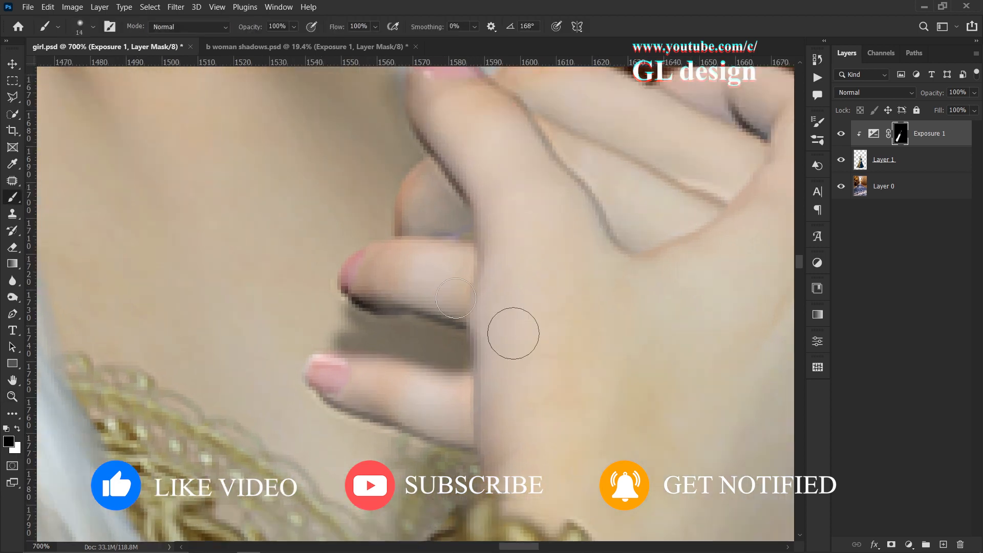
pyautogui.moveTo(281, 335)
pyautogui.mouseDown()
pyautogui.moveTo(312, 334)
pyautogui.moveTo(290, 313)
pyautogui.mouseUp()
pyautogui.press('z')
pyautogui.rightClick(342, 311)
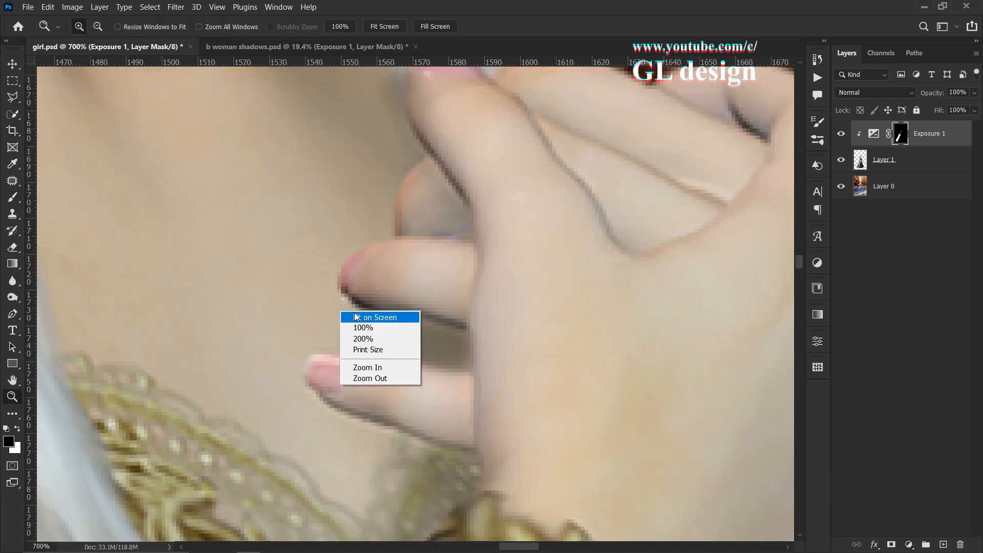
pyautogui.click(401, 379)
# Paint white on the Exposure mask to shade the blue bodice's side edge near the hanging hair and lowered elbow.
pyautogui.hotkey('ctrl', '-')
pyautogui.hotkey('ctrl', '-')
pyautogui.hotkey('ctrl', '-')
pyautogui.hotkey('ctrl', '-')
pyautogui.hotkey('ctrl', '-')
pyautogui.moveTo(461, 318); pyautogui.dragTo(440, 196)
pyautogui.tripleClick(476, 366)
pyautogui.moveTo(478, 371)
pyautogui.mouseDown()
pyautogui.moveTo(485, 325)
pyautogui.moveTo(504, 344)
pyautogui.mouseUp()
pyautogui.press('b')
pyautogui.moveTo(447, 299); pyautogui.dragTo(427, 292)
pyautogui.press('x')
pyautogui.moveTo(359, 138)
pyautogui.mouseDown()
pyautogui.moveTo(359, 114)
pyautogui.moveTo(500, 413)
pyautogui.moveTo(384, 180)
pyautogui.moveTo(373, 209)
pyautogui.mouseUp()
pyautogui.moveTo(353, 197); pyautogui.dragTo(365, 197)
pyautogui.moveTo(373, 136)
pyautogui.mouseDown()
pyautogui.moveTo(557, 469)
pyautogui.moveTo(388, 189)
pyautogui.mouseUp()
pyautogui.moveTo(415, 278)
pyautogui.mouseDown()
pyautogui.moveTo(424, 235)
pyautogui.moveTo(394, 246)
pyautogui.mouseUp()
pyautogui.moveTo(345, 158); pyautogui.dragTo(358, 430)
pyautogui.moveTo(362, 288); pyautogui.dragTo(368, 184)
pyautogui.moveTo(367, 345); pyautogui.dragTo(371, 262)
pyautogui.moveTo(373, 361); pyautogui.dragTo(362, 226)
pyautogui.moveTo(338, 81); pyautogui.dragTo(388, 288)
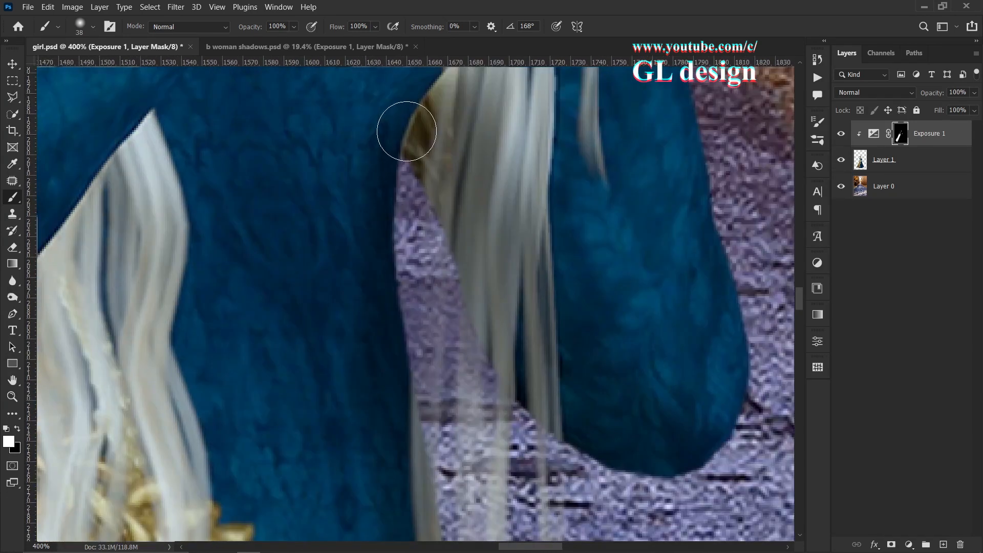
# Soften the bodice's side shading by painting black on the Exposure mask, and fit the image on screen.
pyautogui.press('x')
pyautogui.moveTo(311, 323); pyautogui.dragTo(339, 322)
pyautogui.moveTo(286, 222); pyautogui.dragTo(281, 284)
pyautogui.press('z')
pyautogui.rightClick(337, 267)
pyautogui.click(347, 277)
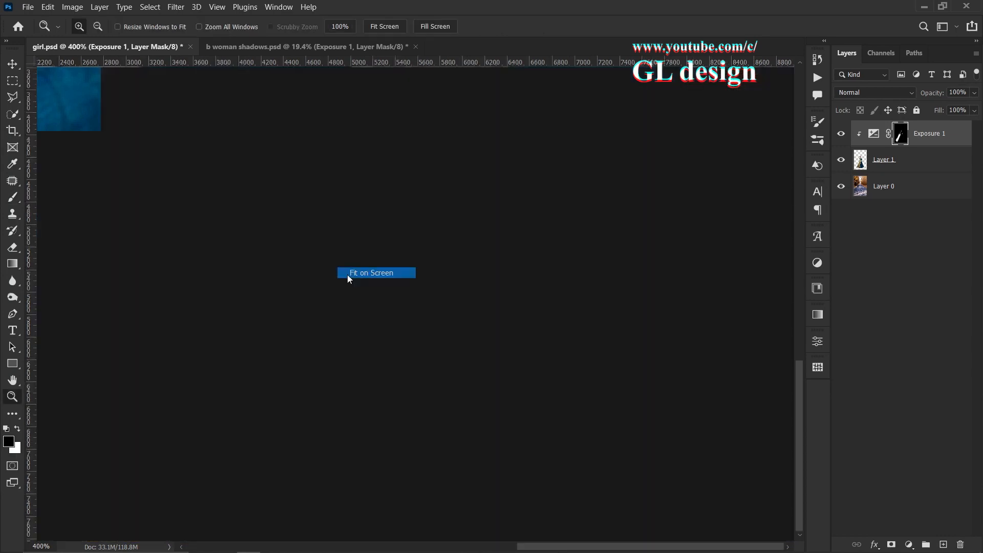
# Refine the shading on the neck beneath the chin by painting black on the Exposure 1 mask.
pyautogui.click(439, 279)
pyautogui.click(439, 279)
pyautogui.rightClick(437, 278)
pyautogui.click(440, 226)
pyautogui.click(439, 226)
pyautogui.click(439, 226)
pyautogui.click(440, 226)
pyautogui.click(439, 227)
pyautogui.moveTo(438, 226)
pyautogui.mouseDown()
pyautogui.moveTo(436, 369)
pyautogui.moveTo(462, 415)
pyautogui.mouseUp()
pyautogui.press('b')
pyautogui.press('x')
pyautogui.moveTo(442, 263); pyautogui.dragTo(449, 263)
pyautogui.press('x')
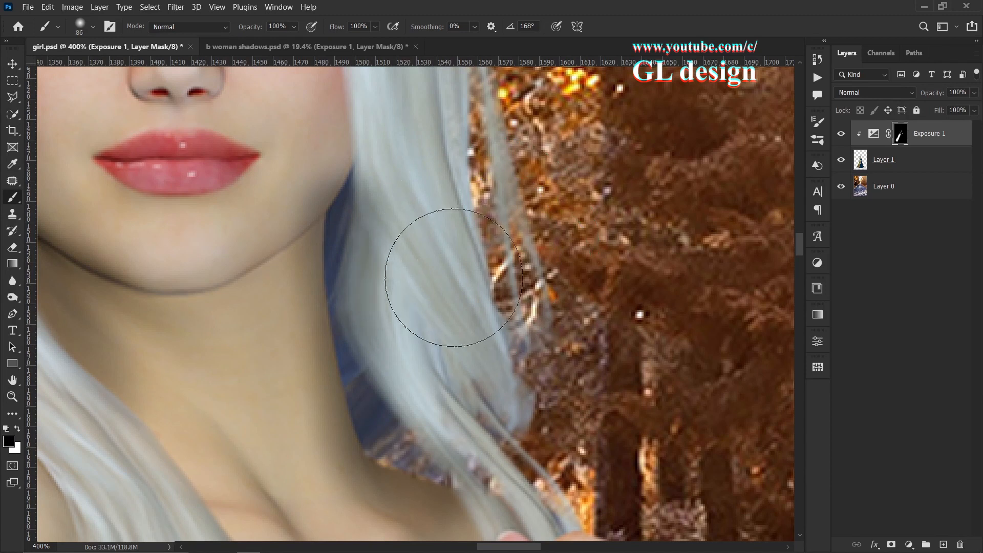
pyautogui.moveTo(285, 240); pyautogui.dragTo(265, 240)
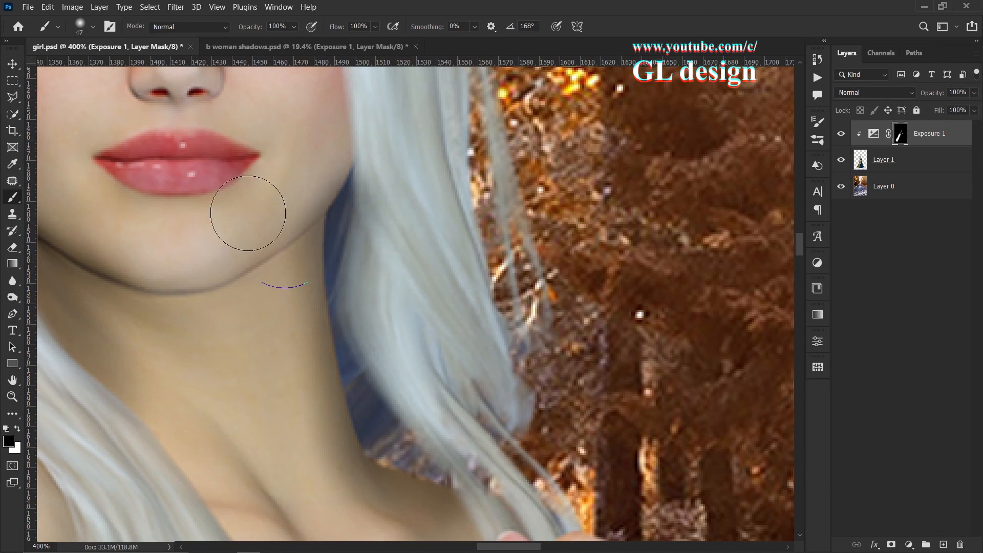
# Toggle the Exposure 1 layer off and on to compare the girl with and without shading.
pyautogui.press('z')
pyautogui.hotkey('ctrl', '0')
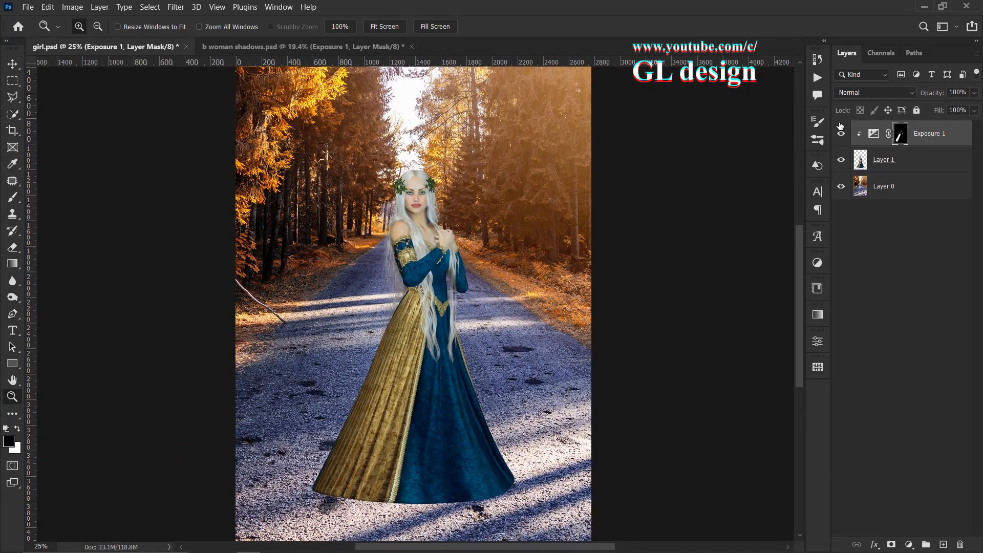
pyautogui.click(841, 134)
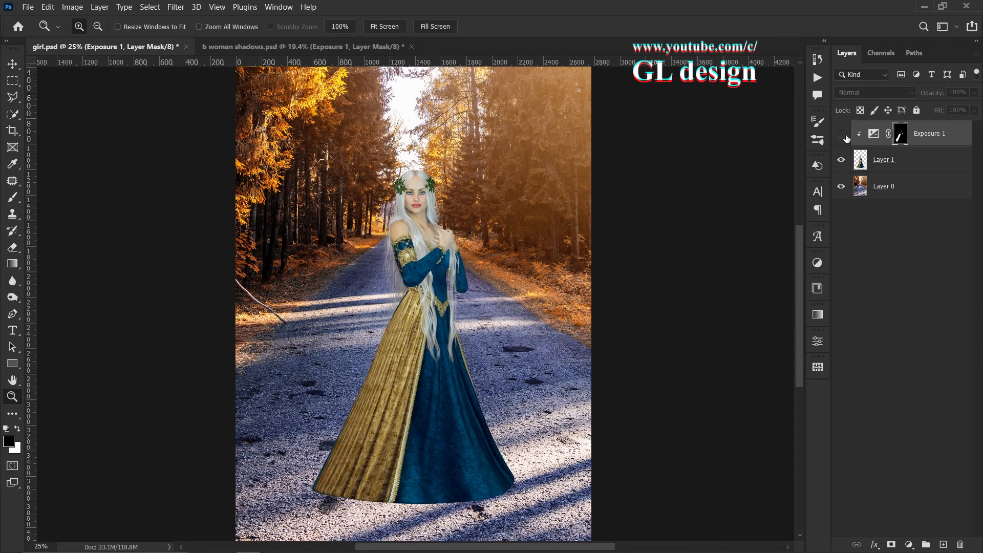
pyautogui.click(841, 134)
pyautogui.click(841, 134)
pyautogui.click(841, 134)
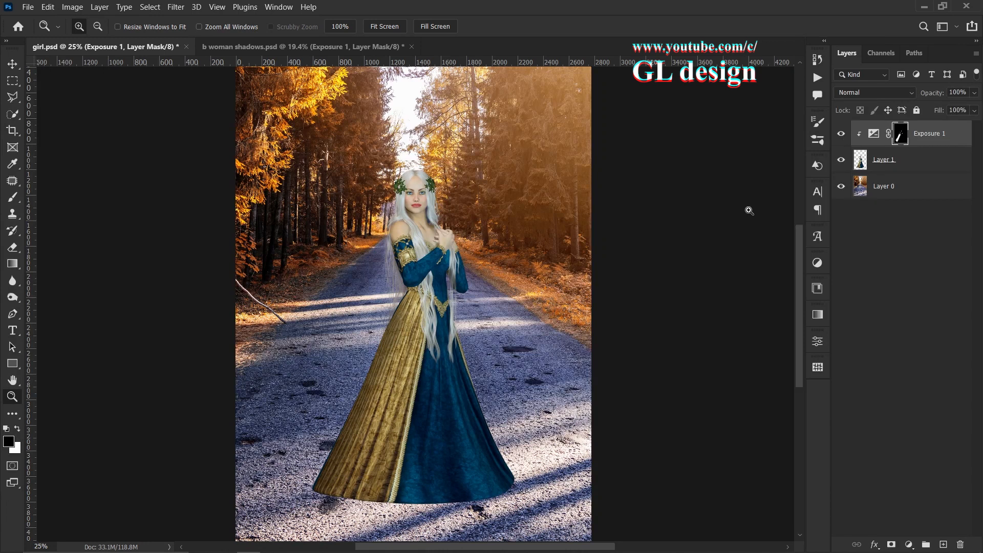
# Add an Exposure adjustment layer directly beneath Layer 1 and lower its exposure to about -3.67.
pyautogui.moveTo(528, 315); pyautogui.dragTo(555, 290)
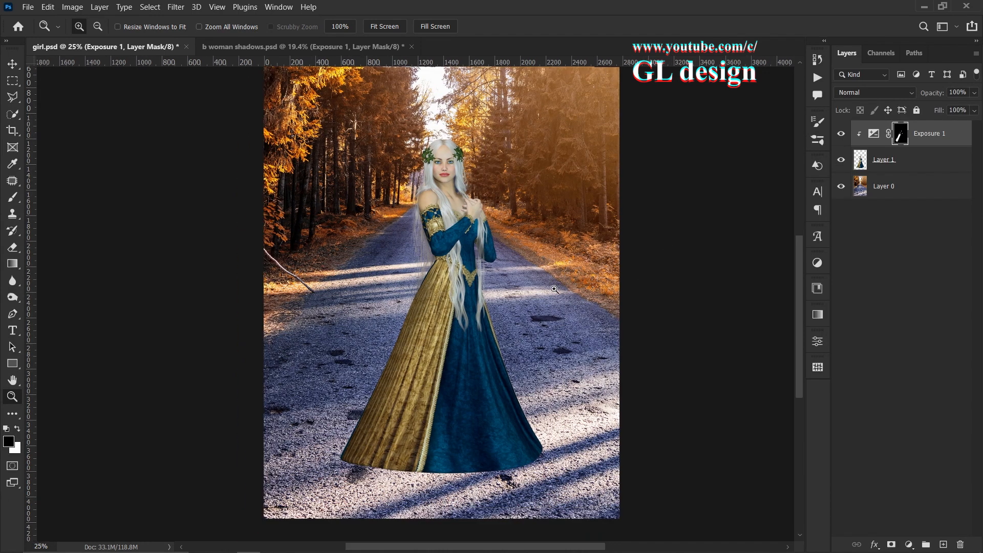
pyautogui.click(491, 383)
pyautogui.click(909, 545)
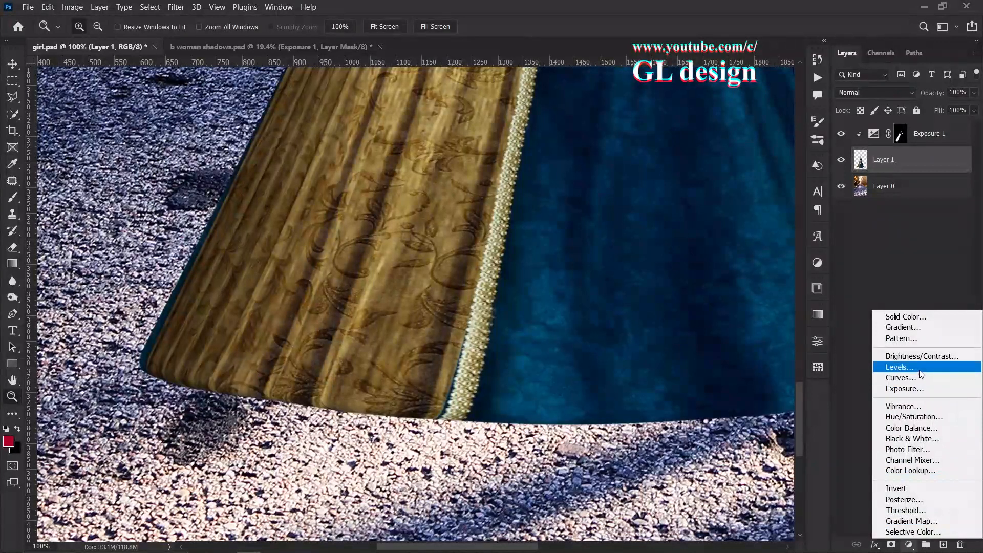
pyautogui.click(924, 388)
pyautogui.moveTo(949, 164); pyautogui.dragTo(947, 199)
pyautogui.moveTo(709, 390); pyautogui.dragTo(660, 391)
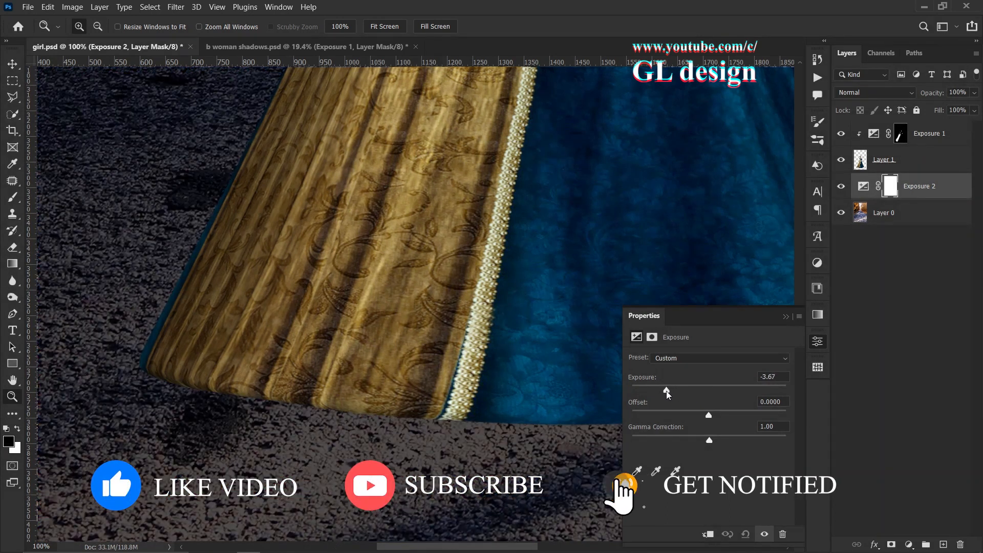
# Invert the new Exposure mask to black and paint white on the ground below the dress hem as a cast shadow.
pyautogui.click(823, 288)
pyautogui.hotkey('ctrl', 'i')
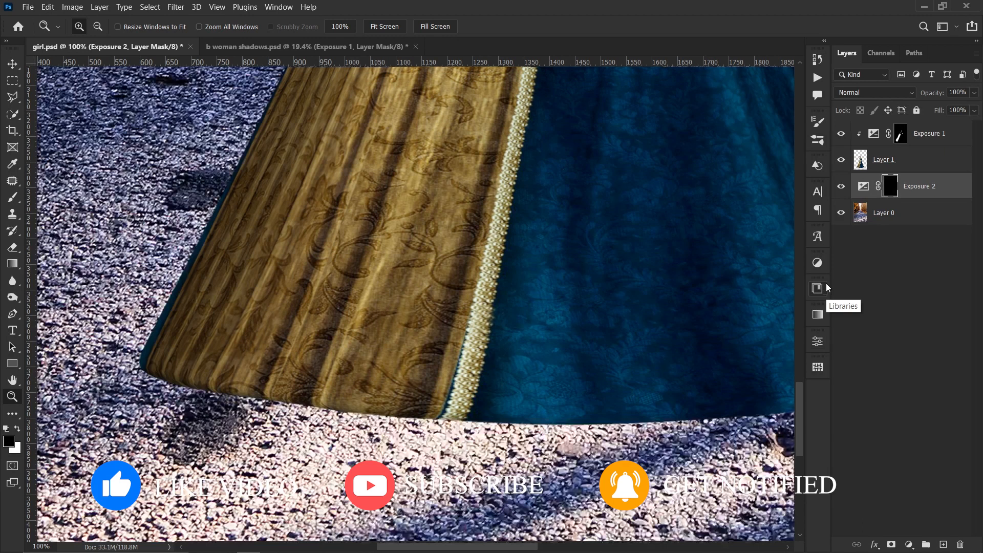
pyautogui.hotkey('ctrl', '-')
pyautogui.press('b')
pyautogui.moveTo(500, 314)
pyautogui.mouseDown()
pyautogui.moveTo(526, 306)
pyautogui.moveTo(541, 319)
pyautogui.mouseUp()
pyautogui.moveTo(394, 317)
pyautogui.mouseDown()
pyautogui.moveTo(702, 308)
pyautogui.moveTo(538, 329)
pyautogui.moveTo(676, 308)
pyautogui.moveTo(101, 430)
pyautogui.mouseUp()
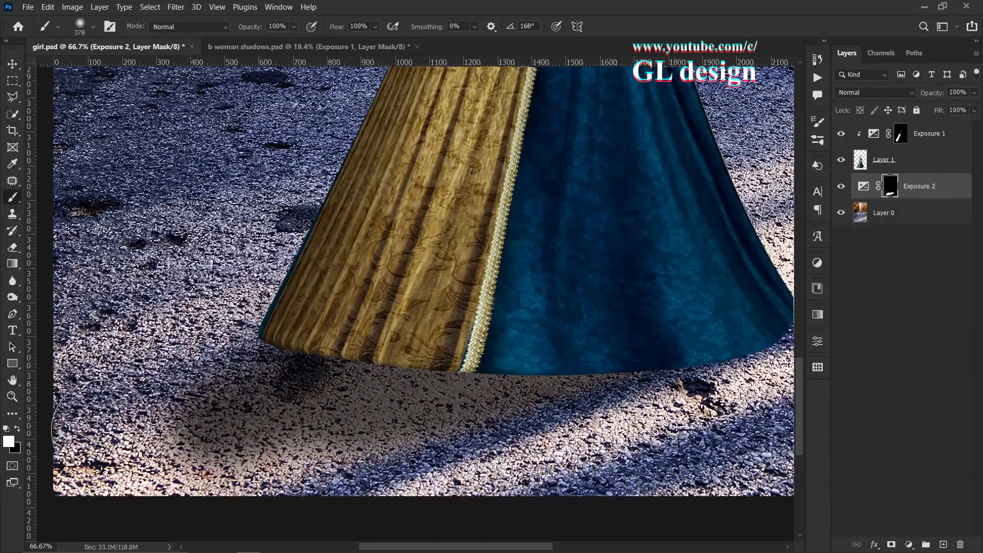
pyautogui.moveTo(415, 374); pyautogui.dragTo(471, 307)
# Reduce the opacity of the ground shadow's Exposure 2 layer to 90%.
pyautogui.press('z')
pyautogui.rightClick(422, 303)
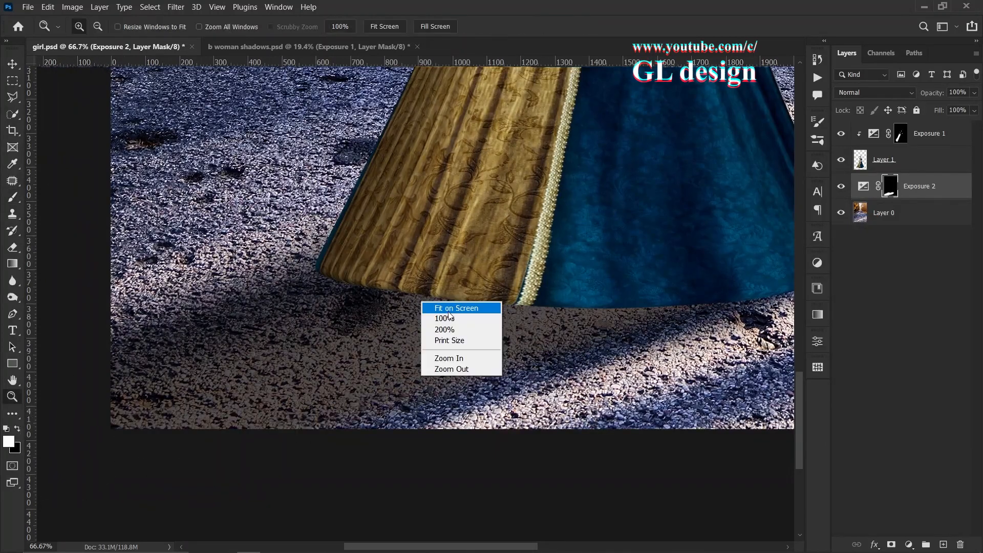
pyautogui.click(450, 317)
pyautogui.rightClick(439, 327)
pyautogui.click(465, 332)
pyautogui.click(396, 441)
pyautogui.moveTo(439, 437)
pyautogui.mouseDown()
pyautogui.moveTo(474, 336)
pyautogui.moveTo(541, 318)
pyautogui.mouseUp()
pyautogui.press('b')
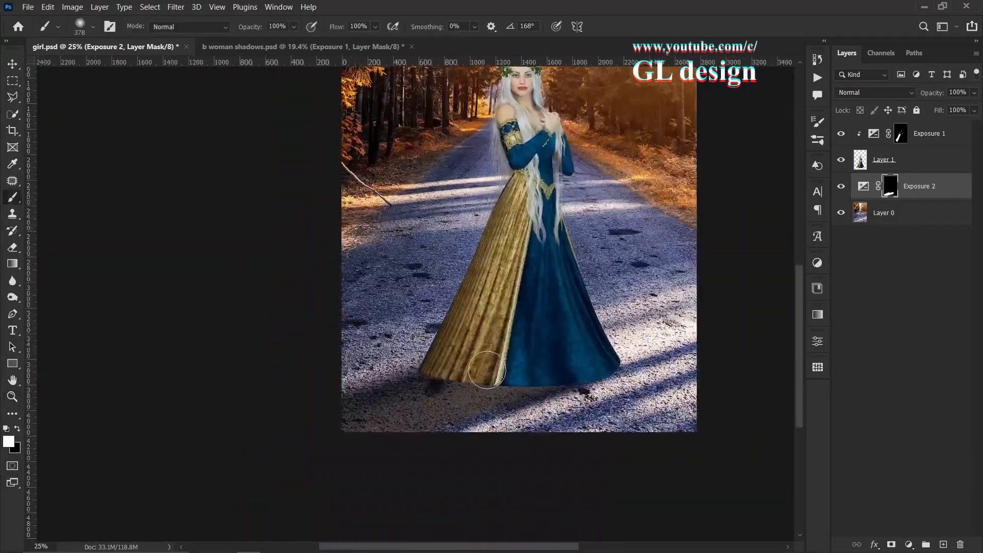
pyautogui.click(480, 379)
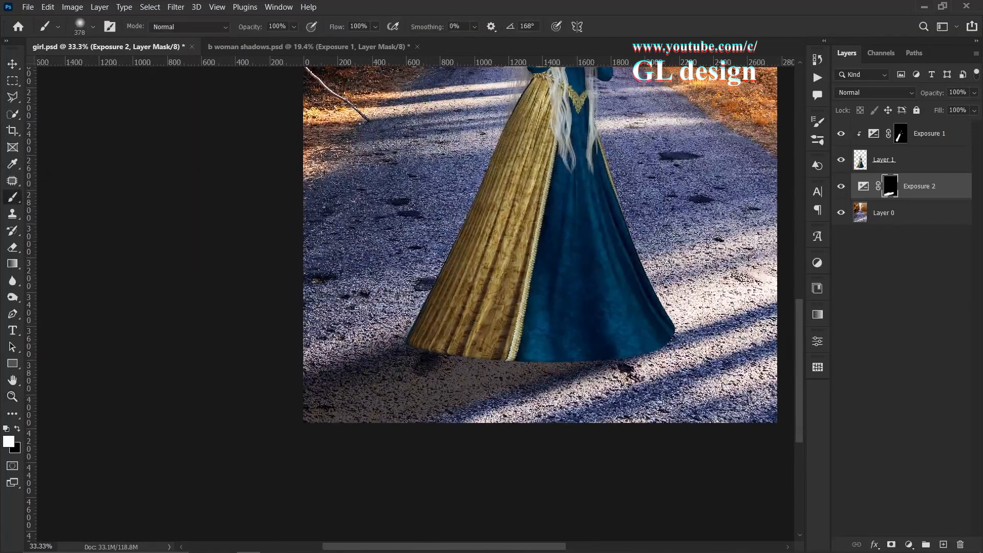
pyautogui.moveTo(965, 107); pyautogui.dragTo(968, 106)
# Split the black Blend If slider for This Layer to 0 / 56 in the Exposure 2 blending options.
pyautogui.click(945, 191)
pyautogui.click(946, 193)
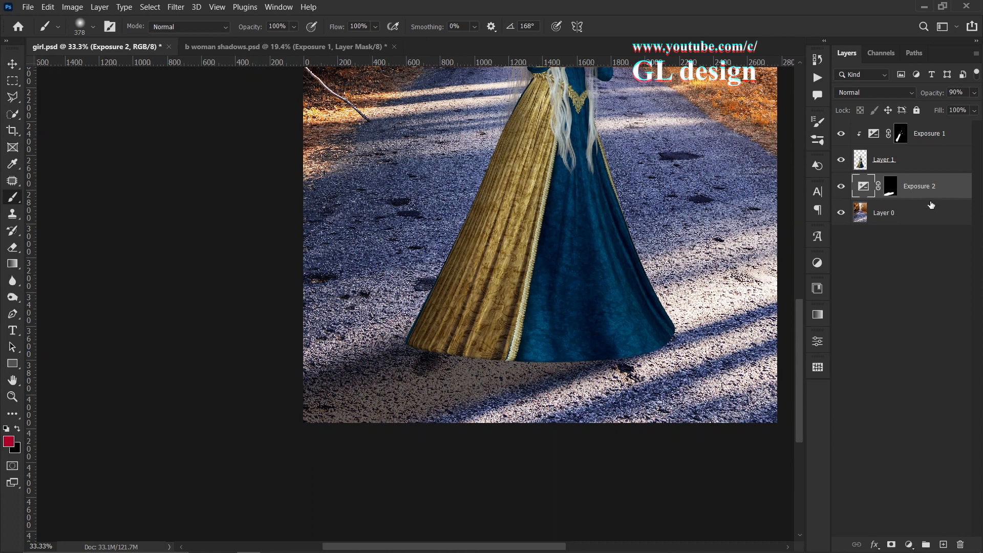
pyautogui.moveTo(659, 301); pyautogui.dragTo(694, 299)
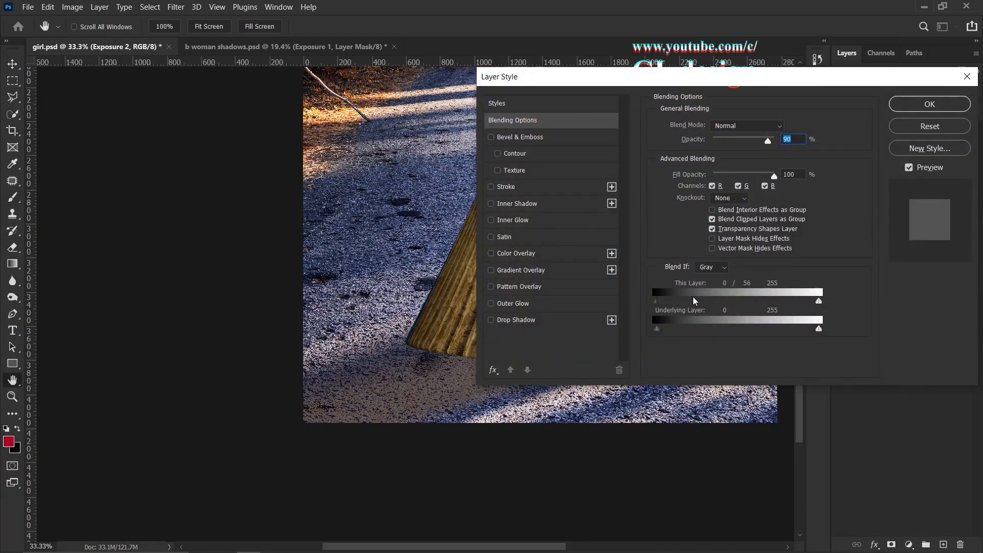
pyautogui.click(930, 104)
# Toggle the Exposure 2 and Exposure 1 layers off and on to compare the shadows over the whole image.
pyautogui.hotkey('ctrl', '0')
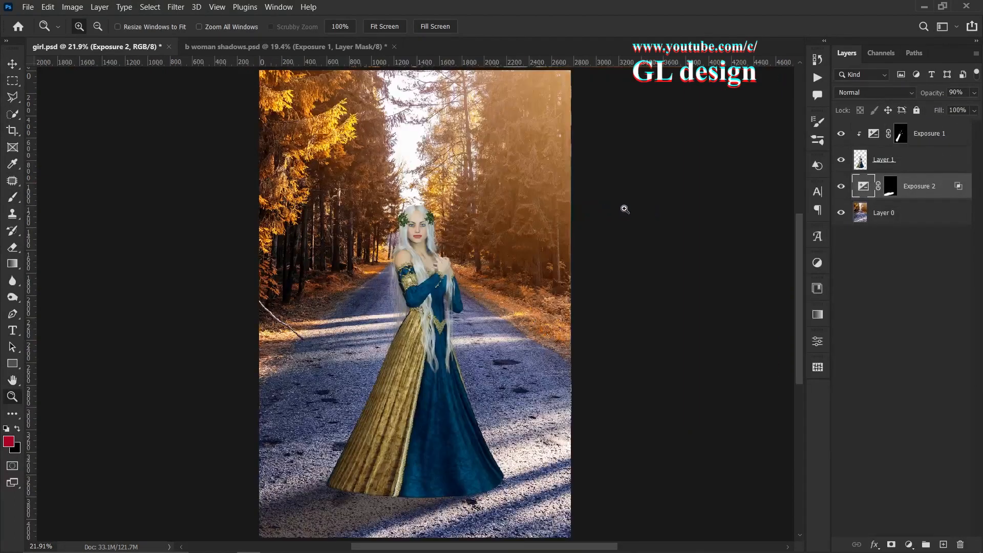
pyautogui.click(841, 188)
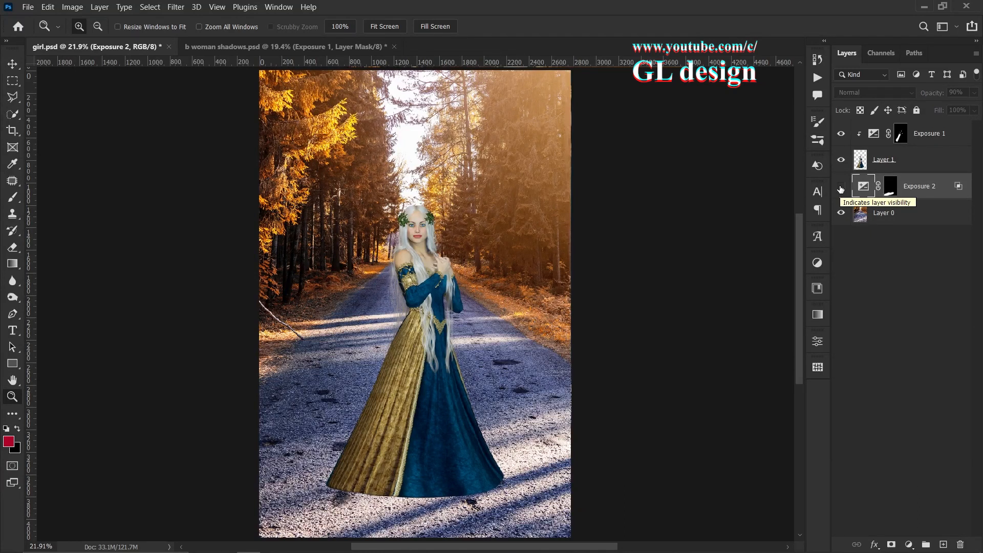
pyautogui.click(841, 189)
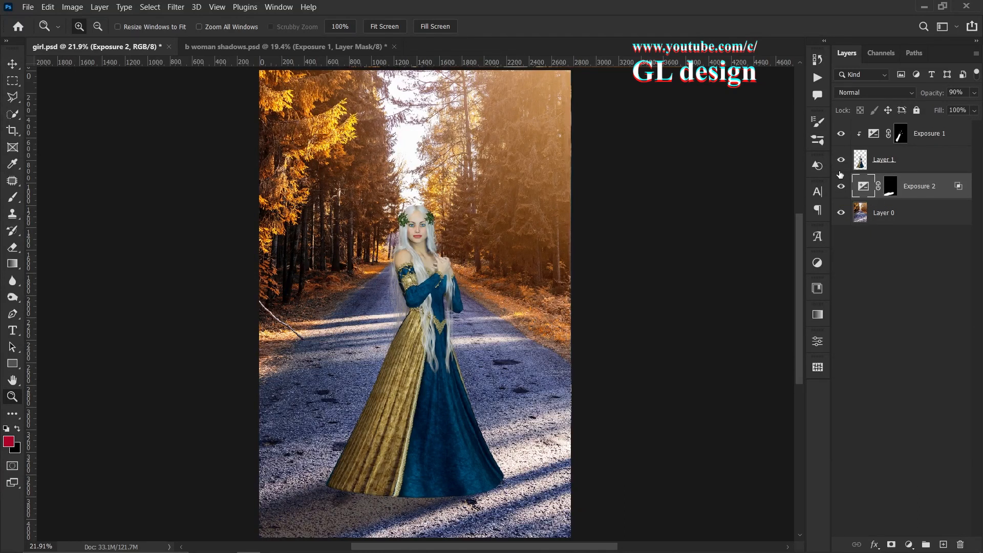
pyautogui.click(841, 134)
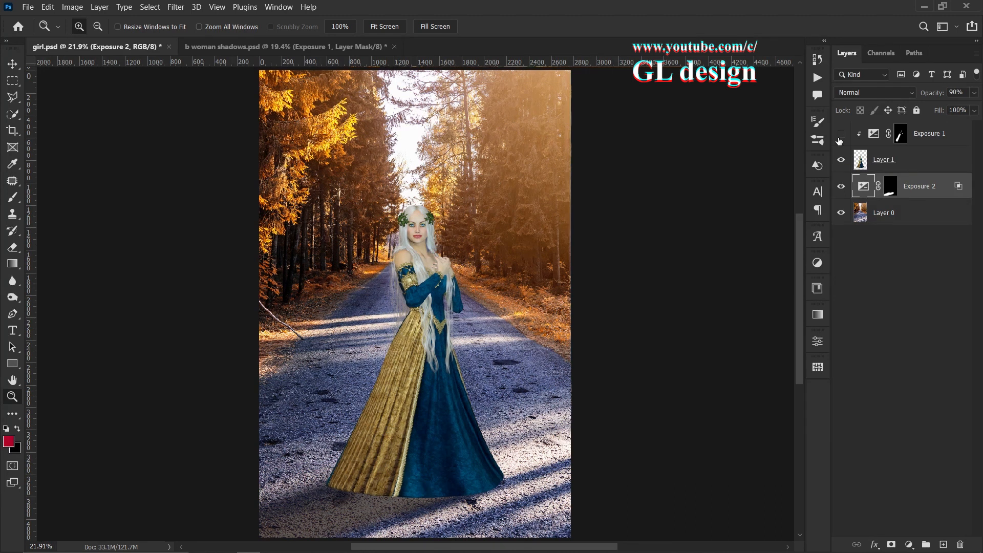
pyautogui.click(840, 135)
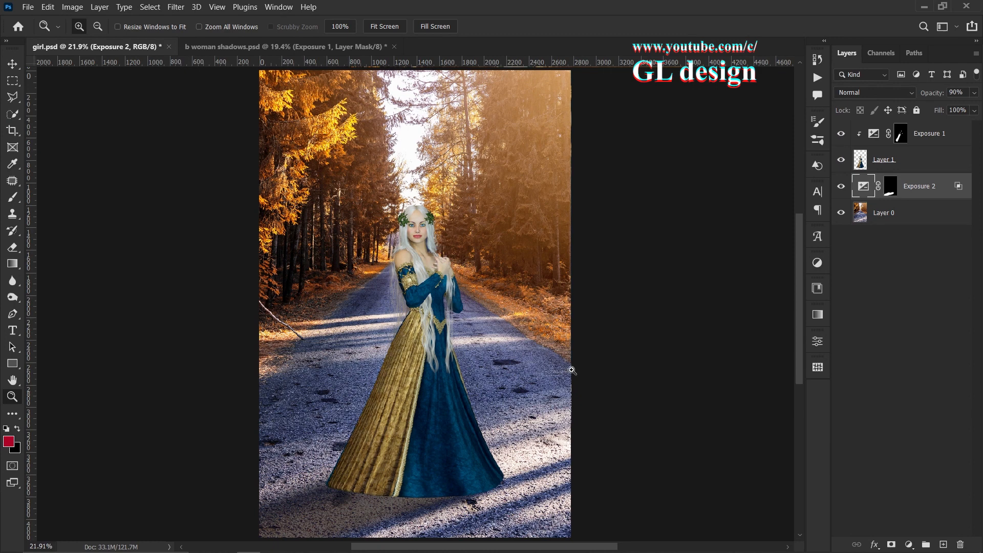
# Paint white on the Exposure 1 mask to darken the central vertical fold of the blue skirt.
pyautogui.click(460, 406)
pyautogui.click(460, 407)
pyautogui.moveTo(467, 410); pyautogui.dragTo(487, 282)
pyautogui.click(477, 341)
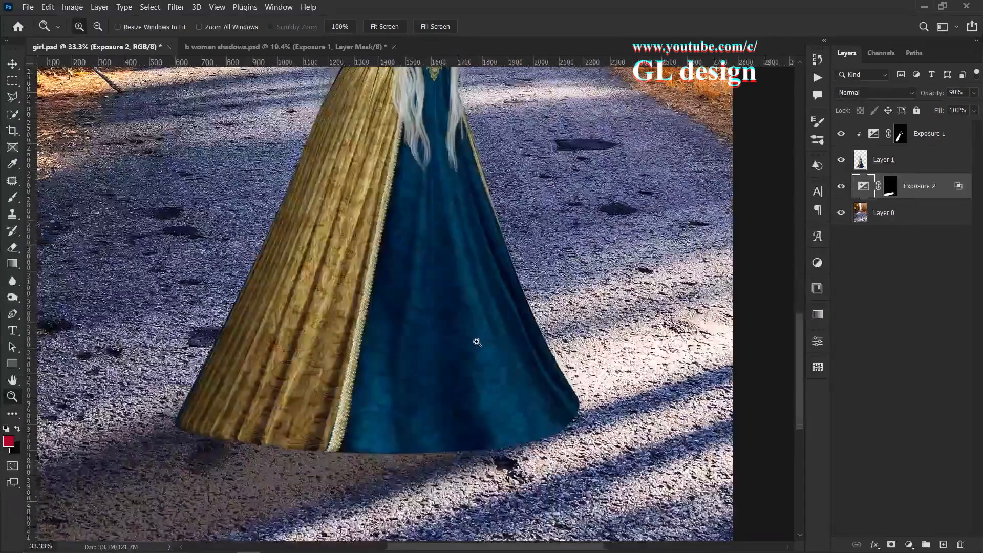
pyautogui.click(476, 341)
pyautogui.click(900, 134)
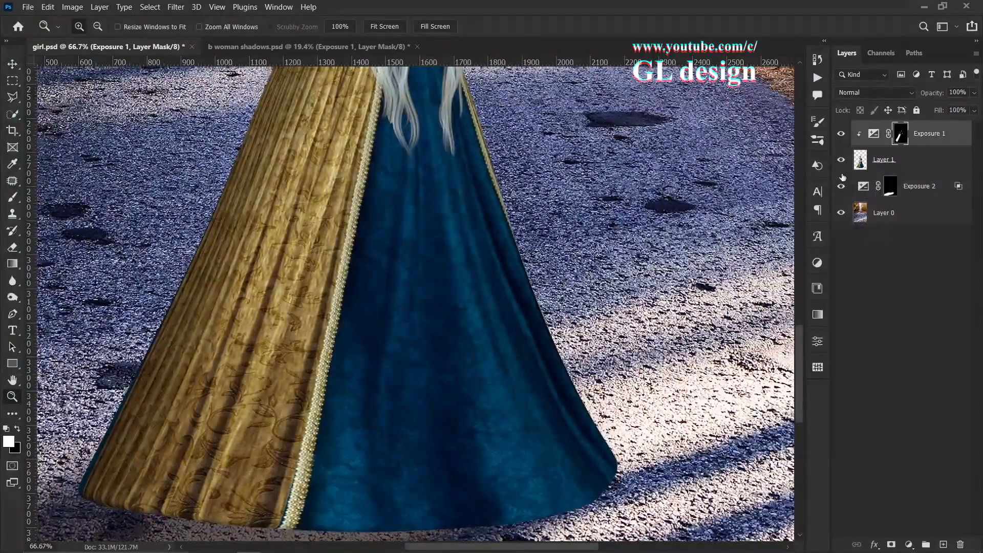
pyautogui.press('b')
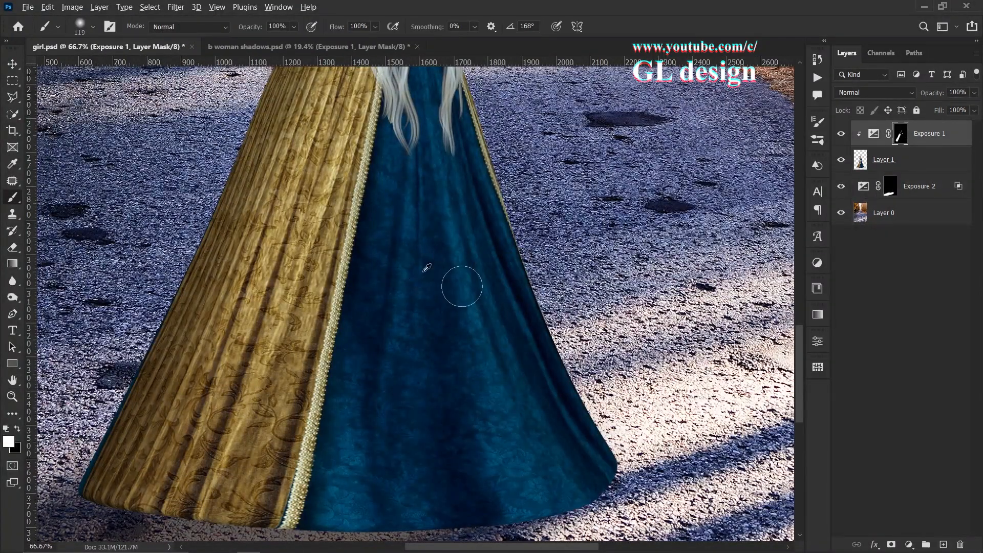
pyautogui.moveTo(430, 204); pyautogui.dragTo(428, 409)
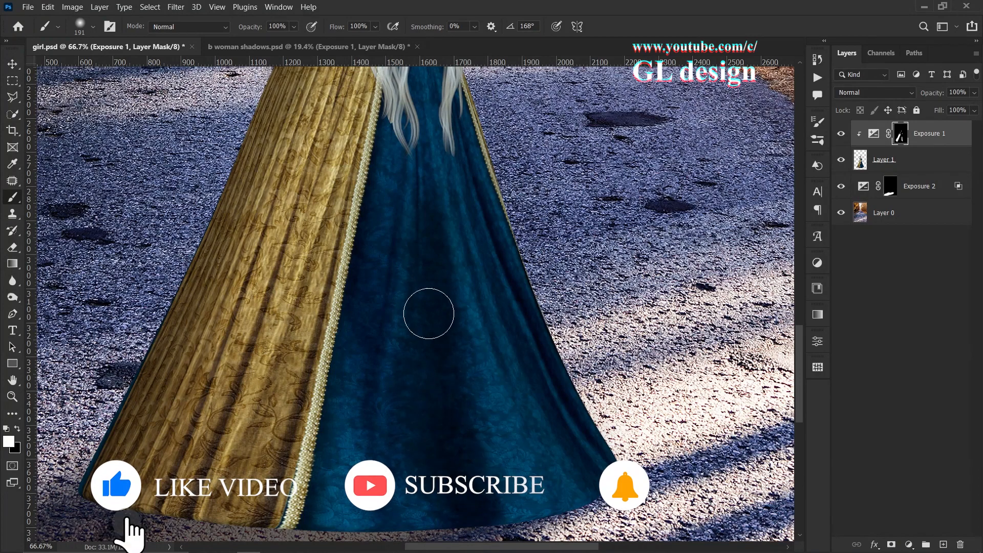
pyautogui.moveTo(429, 313); pyautogui.dragTo(439, 450)
# Darken the narrower blue skirt folds between the gold trim and the center with a smaller white brush on the Exposure 1 mask.
pyautogui.keyDown('alt'); pyautogui.rightClick(398, 339); pyautogui.keyUp('alt')
pyautogui.moveTo(389, 235); pyautogui.dragTo(362, 427)
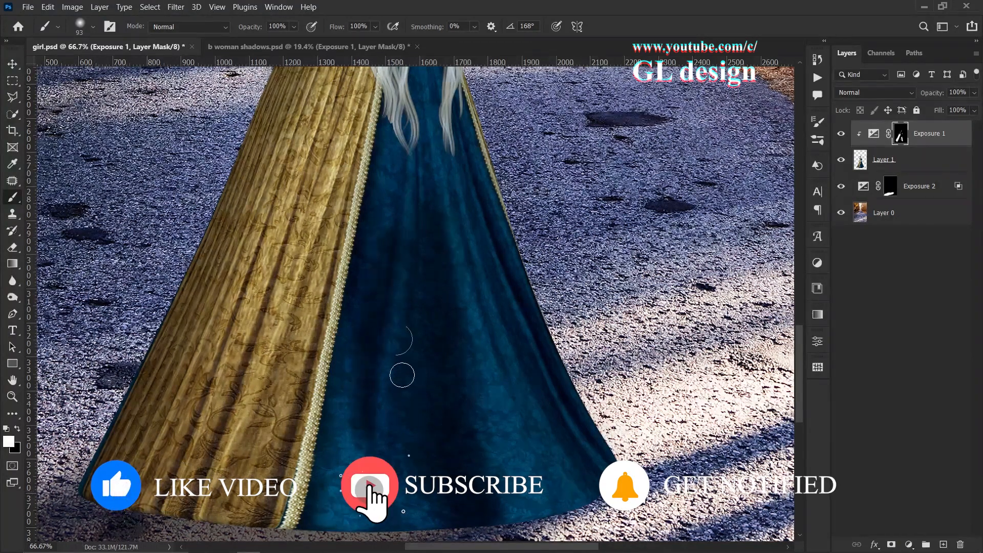
pyautogui.moveTo(430, 226); pyautogui.dragTo(435, 416)
pyautogui.moveTo(445, 267); pyautogui.dragTo(447, 346)
# Paint white on the Exposure 1 mask to shade the gold leaf waistband just beneath the bent elbow.
pyautogui.press('z')
pyautogui.click(388, 210)
pyautogui.click(389, 210)
pyautogui.click(389, 210)
pyautogui.moveTo(390, 225); pyautogui.dragTo(420, 270)
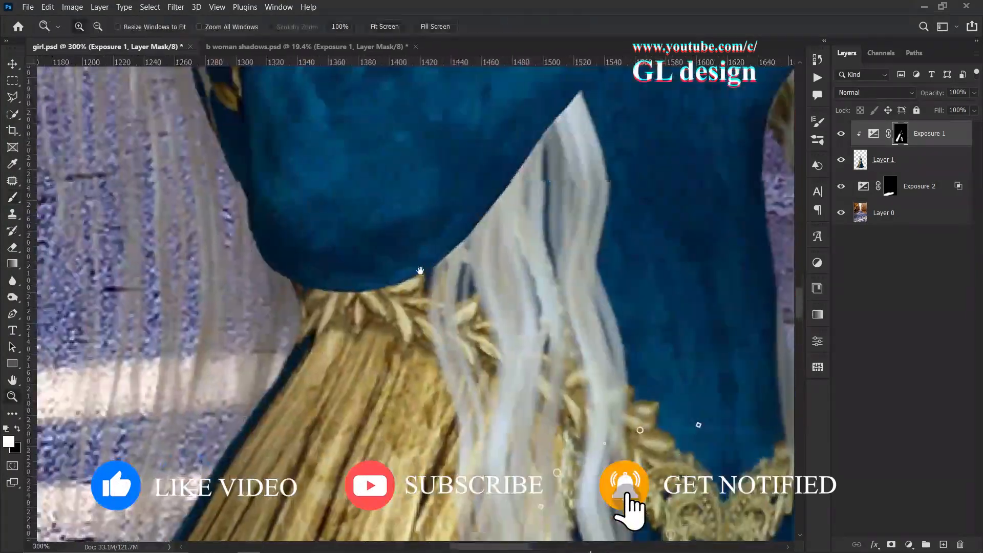
pyautogui.press('b')
pyautogui.keyDown('alt'); pyautogui.rightClick(396, 305); pyautogui.keyUp('alt')
pyautogui.moveTo(292, 294)
pyautogui.mouseDown()
pyautogui.moveTo(314, 307)
pyautogui.moveTo(469, 251)
pyautogui.moveTo(313, 322)
pyautogui.mouseUp()
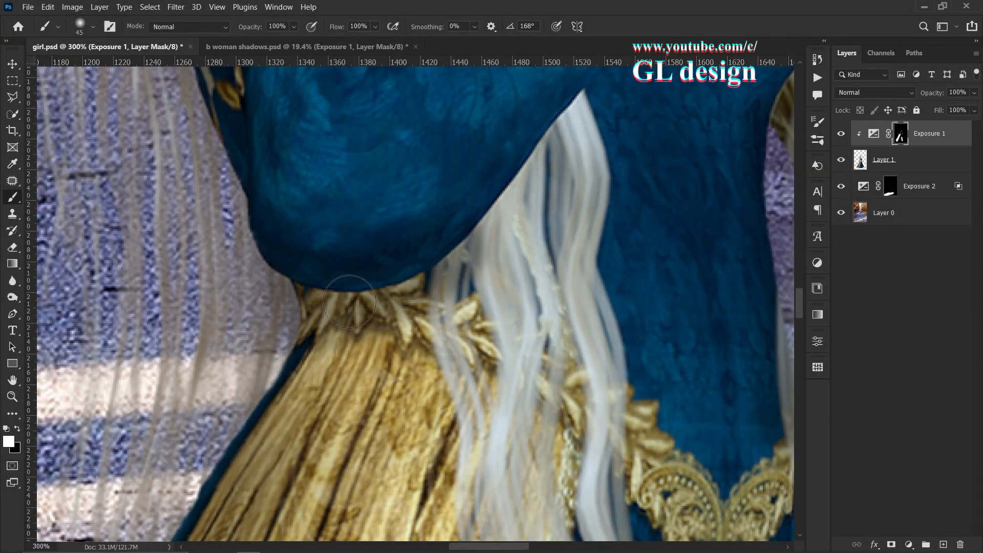
# Soften the shading around the bent elbow with a 55 px black brush on the Exposure 1 mask.
pyautogui.press(']')
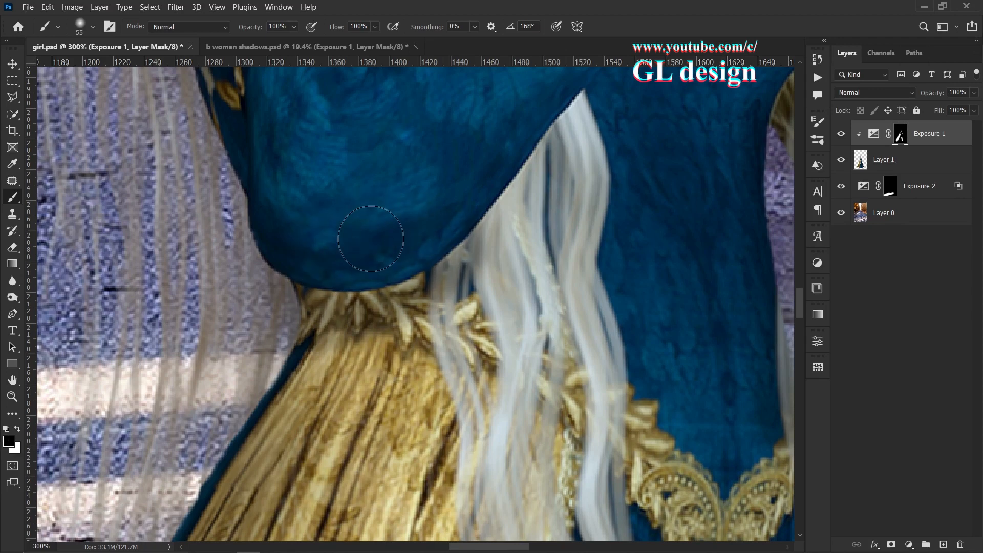
pyautogui.rightClick(393, 244)
pyautogui.click(428, 248)
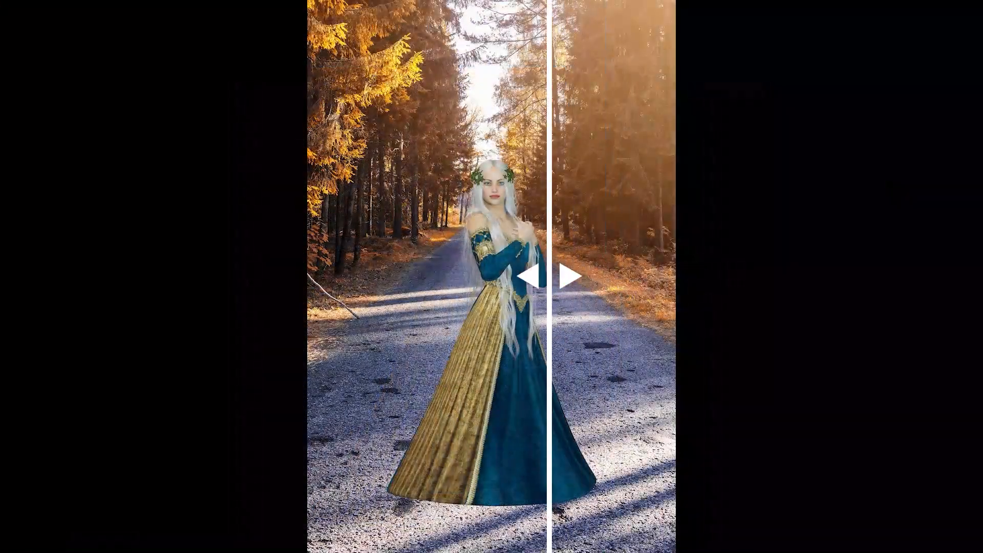